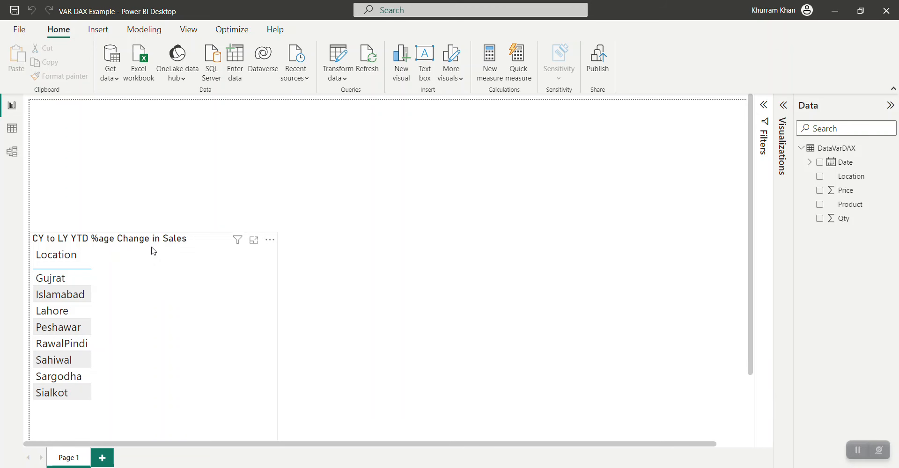
In the table view, start a new DataVarDAX measure named Sales that opens with the SUMX function.
click(13, 131)
click(260, 120)
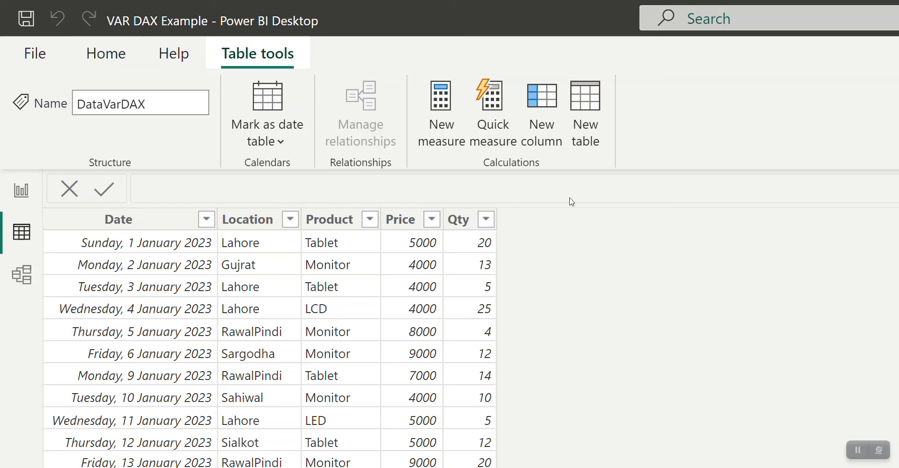
click(436, 129)
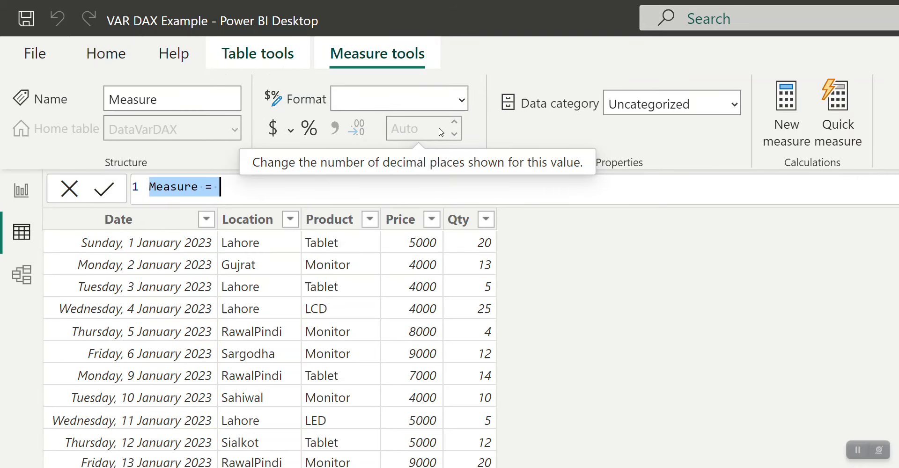
text(S)
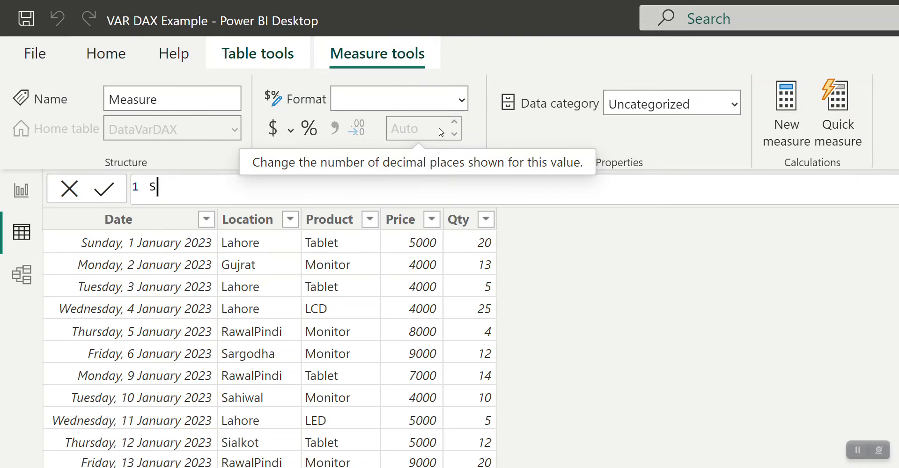
text(ales = su)
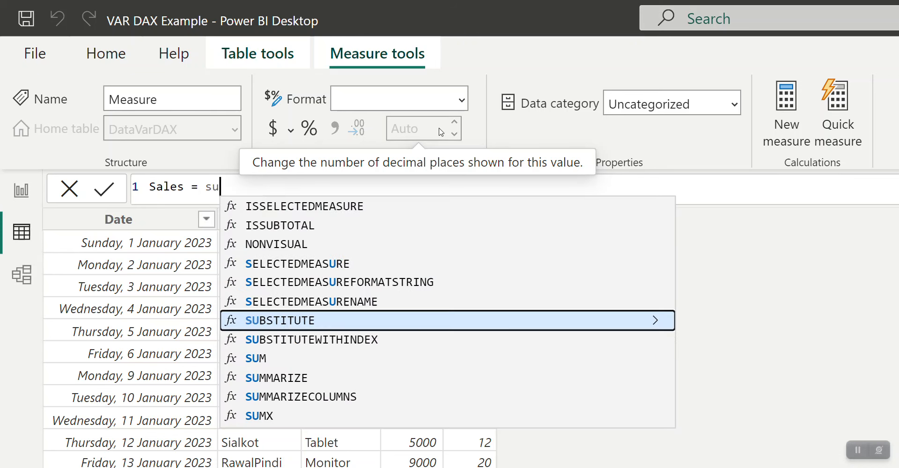
text(m)
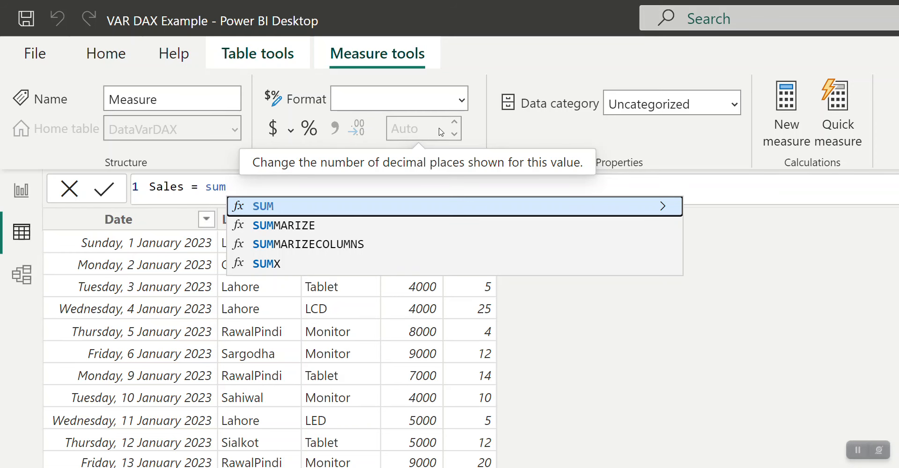
key(Down)
key(Down)
key(Down)
key(Tab)
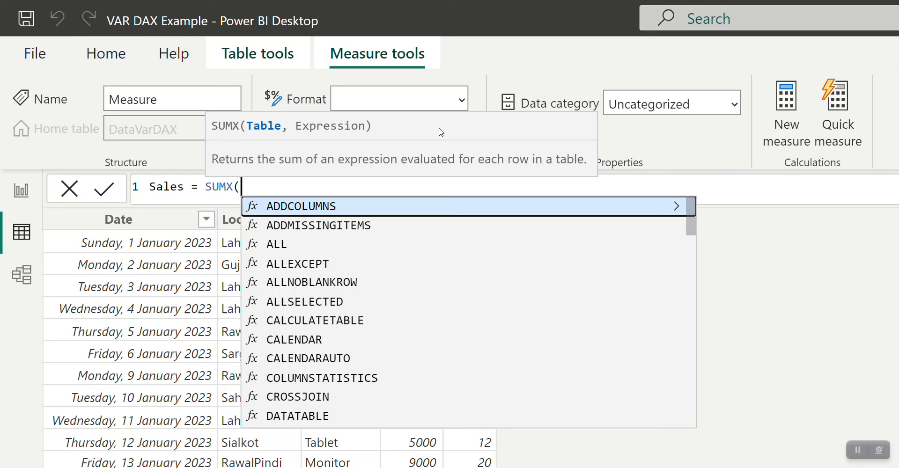
Complete the Sales formula with table DataVarDAX and the expression DataVarDAX[Qty]*DataVarDAX[Price], and commit the measure.
text(dat)
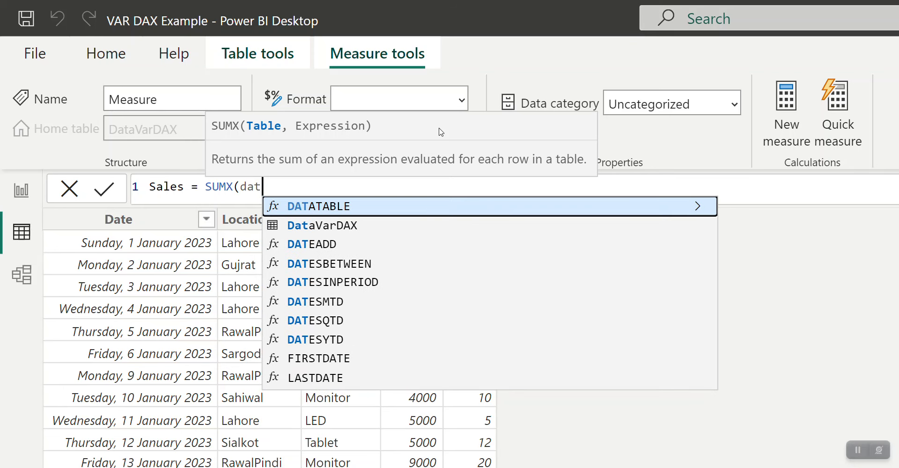
text(a)
key(Down)
key(Tab)
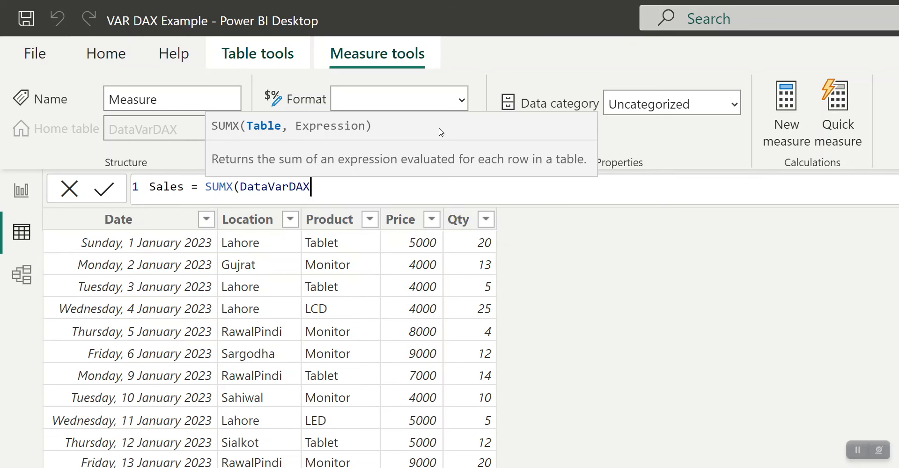
text(,)
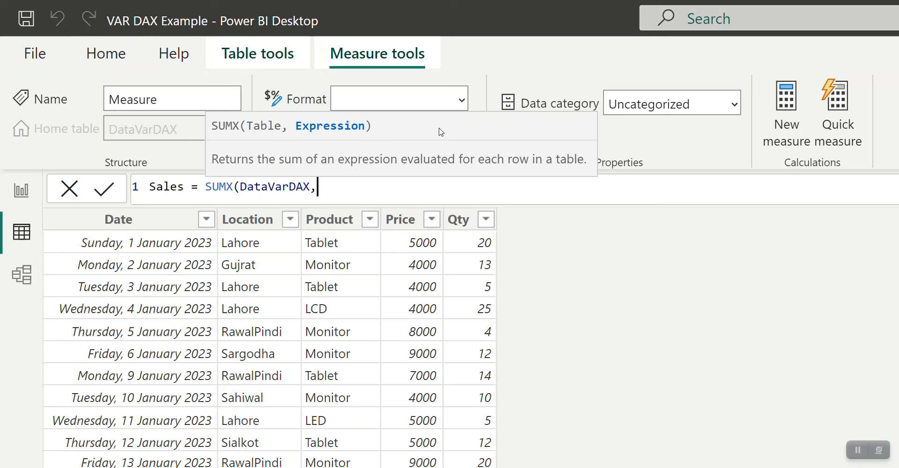
text(qty)
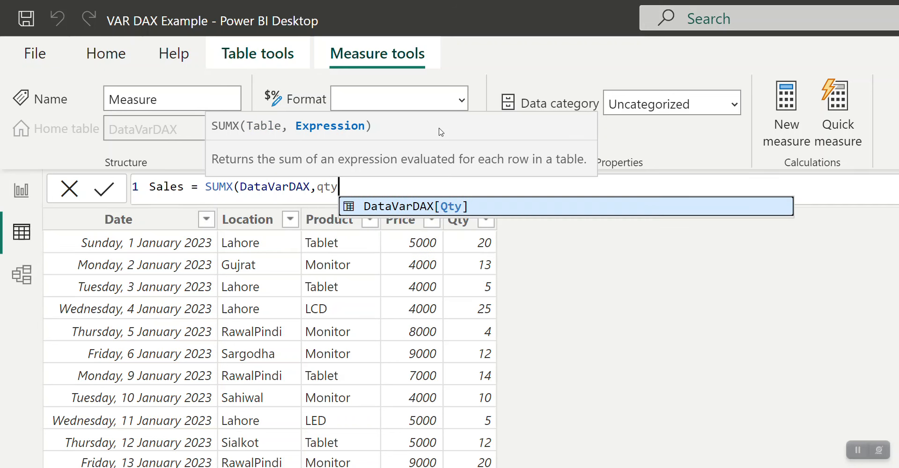
key(Tab)
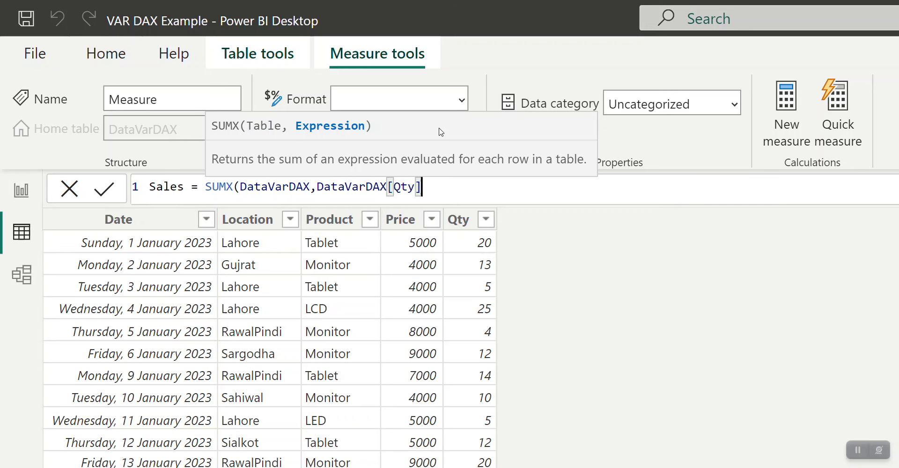
key(BackSpace)
text(]*price)
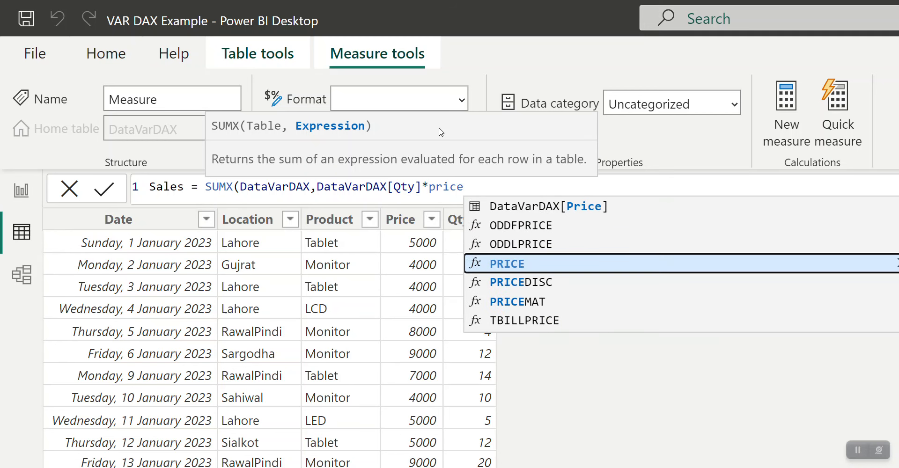
click(521, 213)
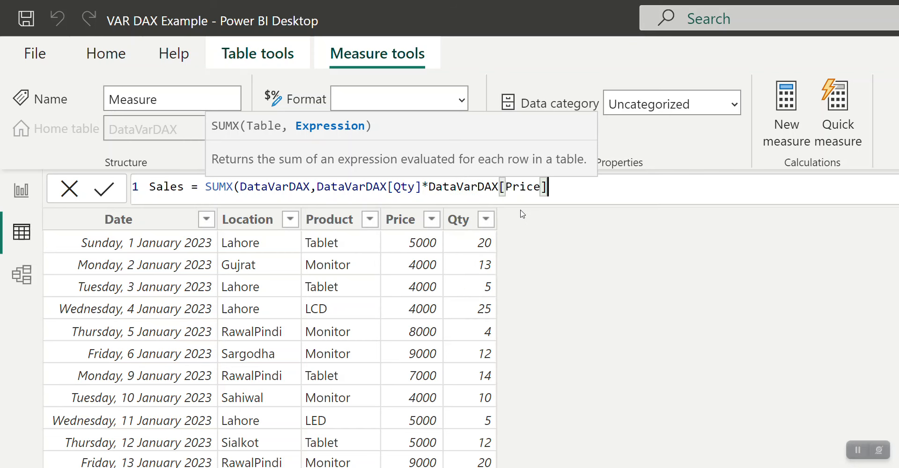
text())
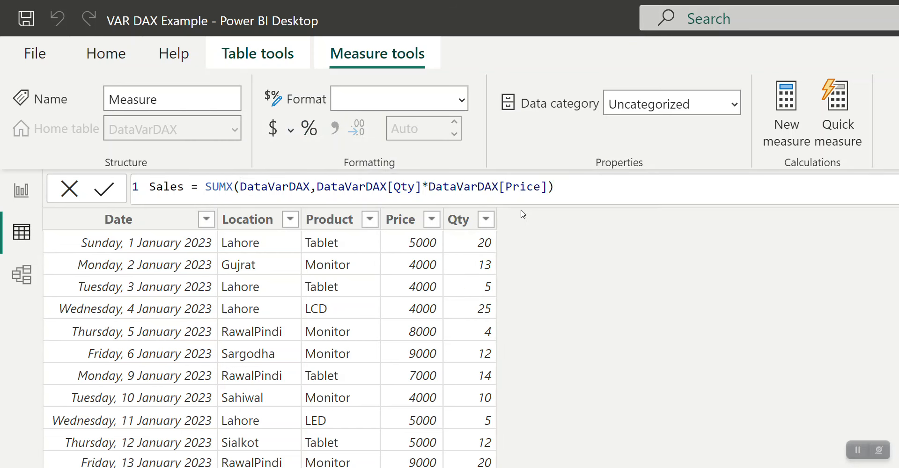
key(Return)
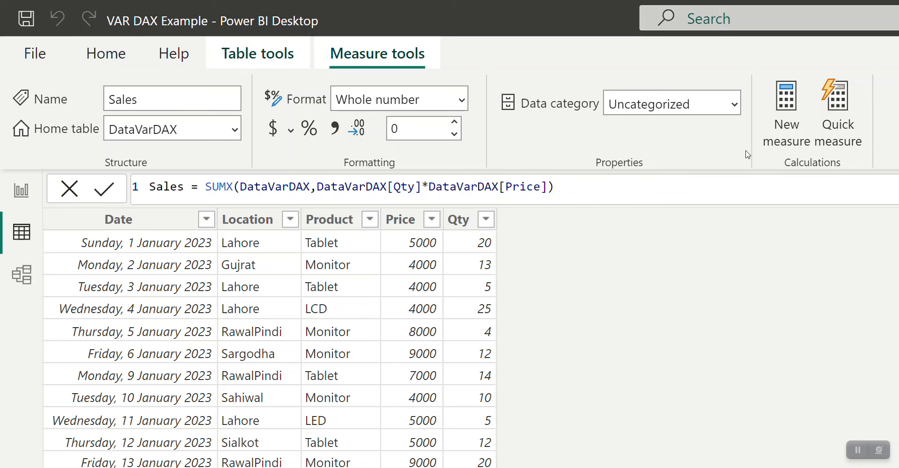
Start another measure named YTD%Change and add four empty lines below its name in the formula.
click(787, 124)
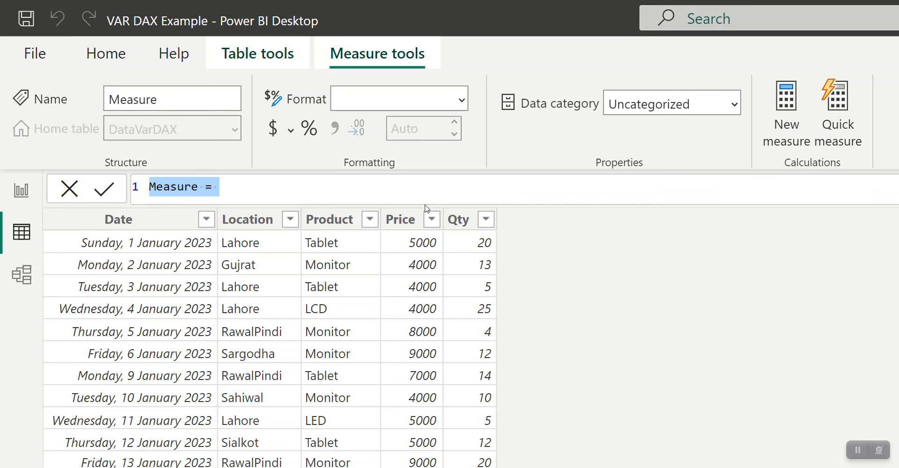
text(YTD)
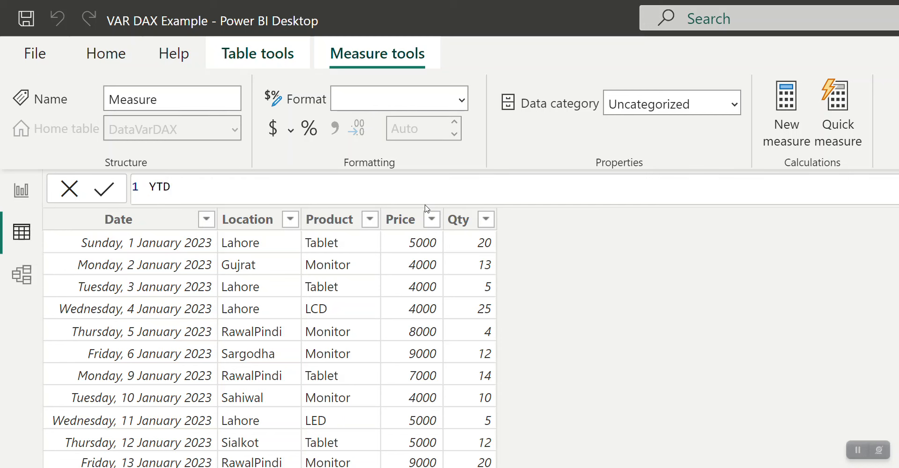
text(%Change =)
key(shift+Return)
key(shift+Return)
key(shift+Return)
key(shift+Return)
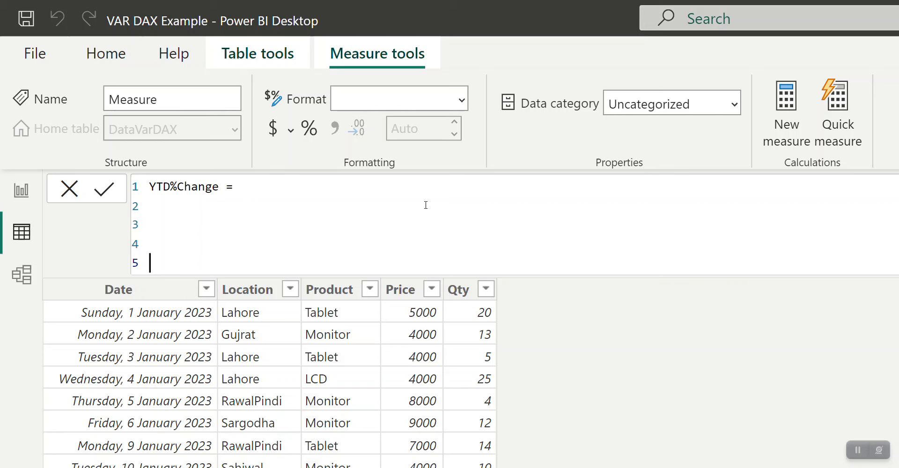
Enter "CY_YTD_Sales =" on line 2 and "LY_YTD_Sales =" on line 3 of the YTD%Change formula.
click(158, 206)
text(CY)
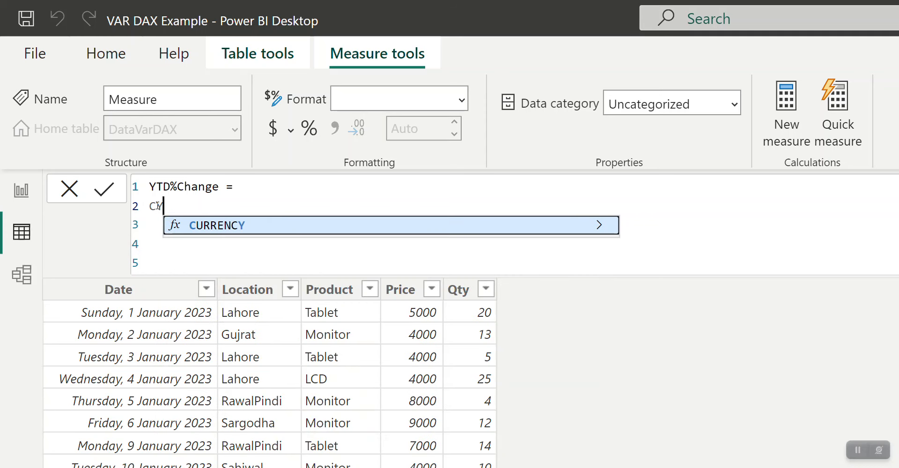
text(_YT)
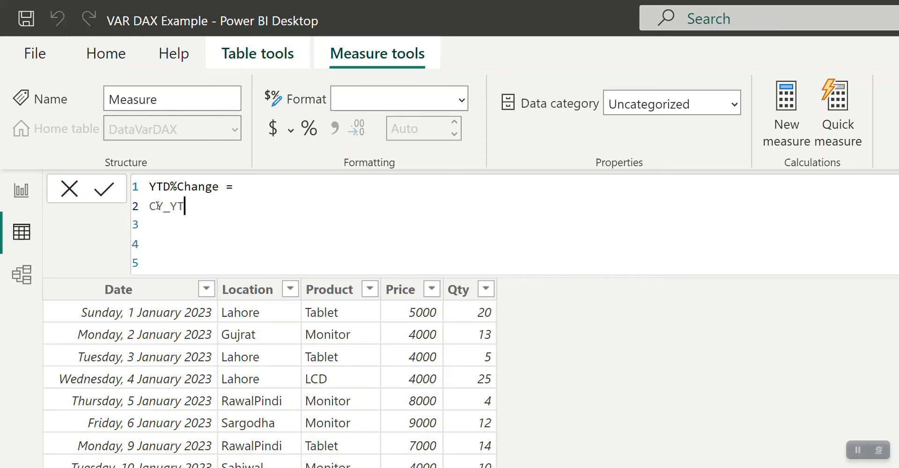
text(D_Sales =)
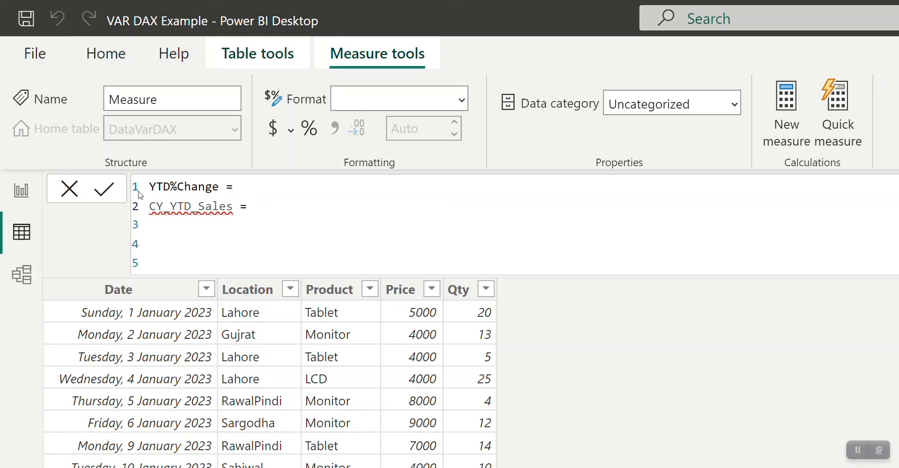
click(152, 226)
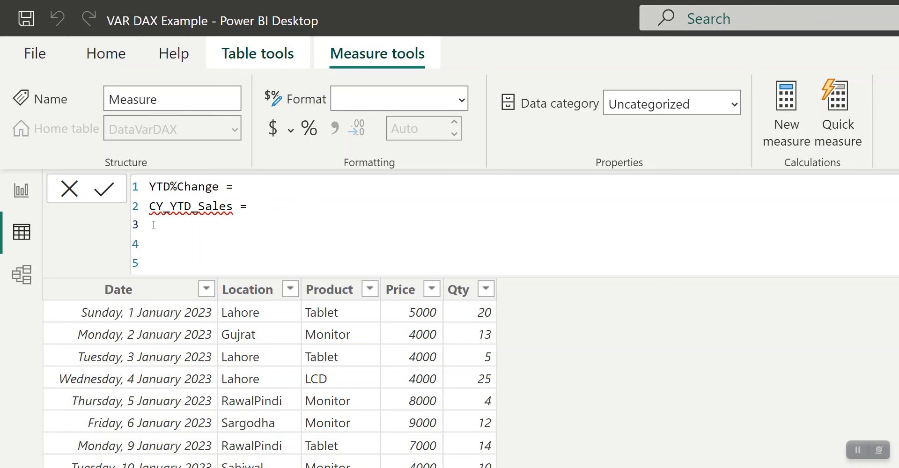
text(LY)
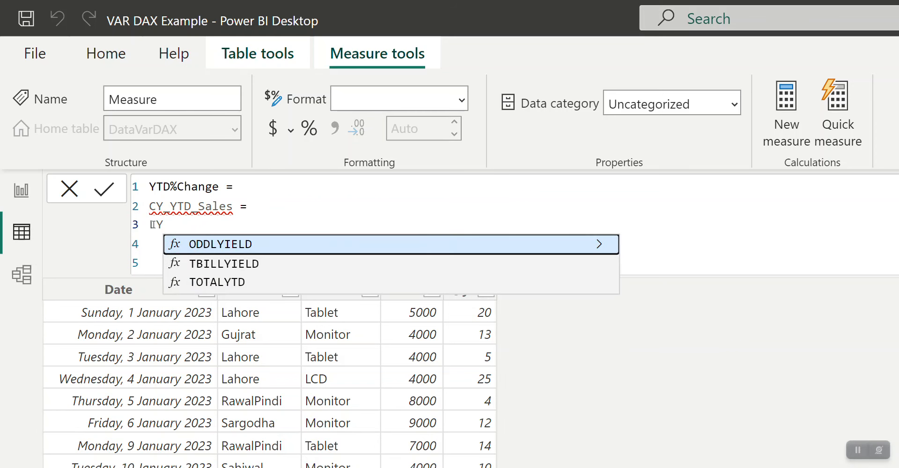
text(_YT)
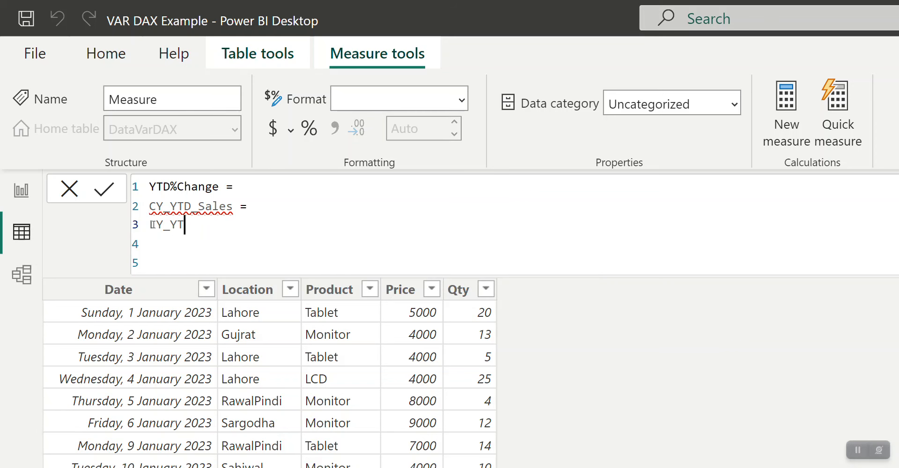
text(D_Sales =)
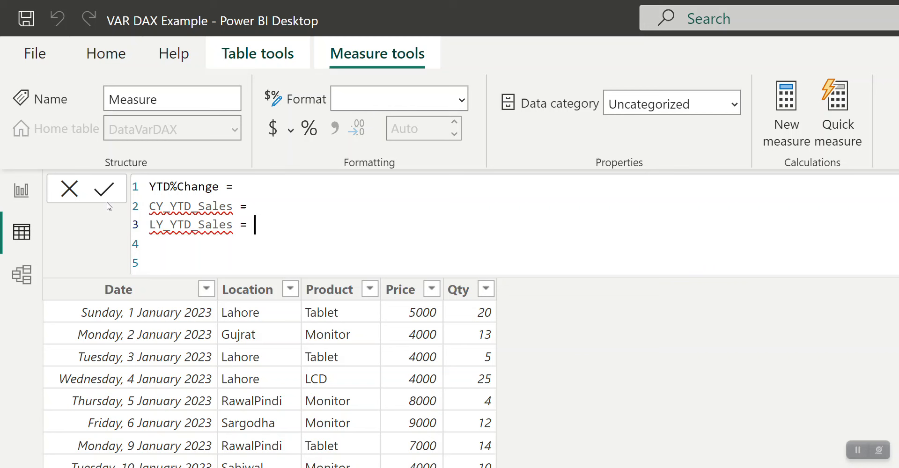
Declare CY_YTD_Sales and LY_YTD_Sales as variables by putting VAR in front of each name.
mouse_move(191, 224)
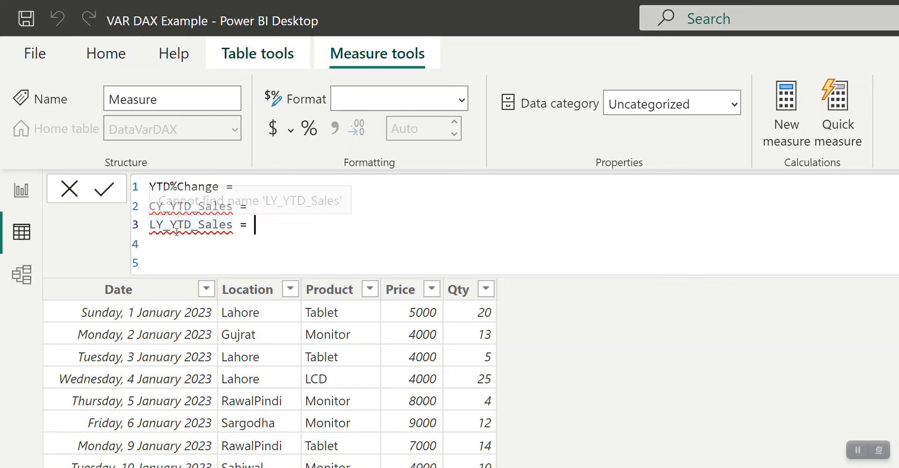
click(152, 207)
text(VAR)
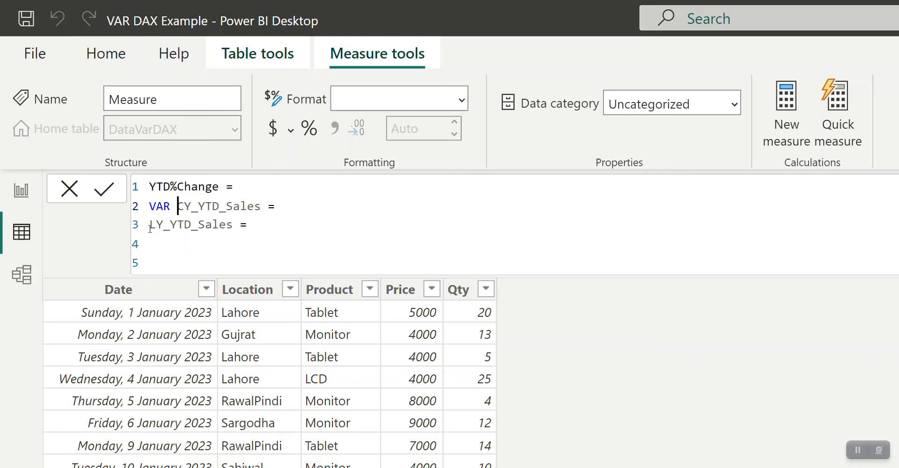
text( V)
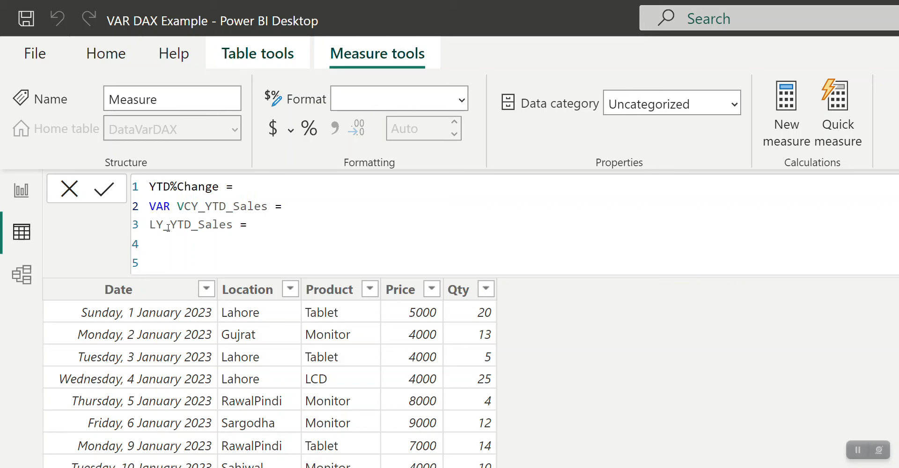
key(BackSpace)
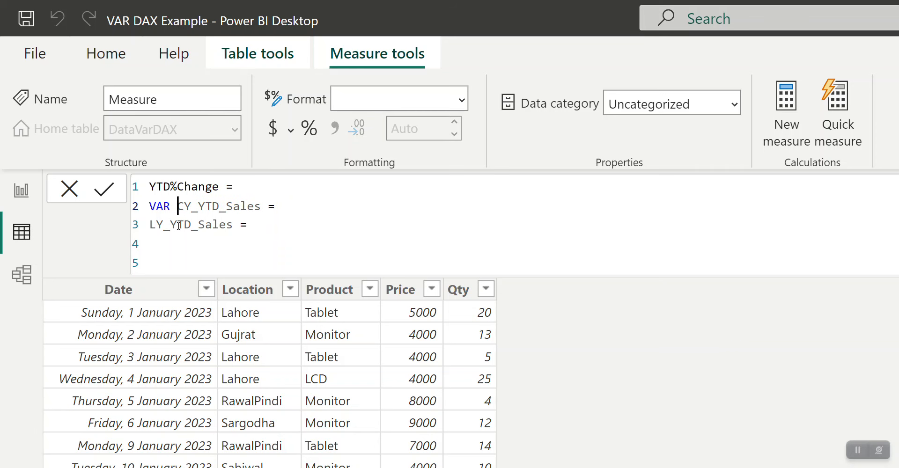
click(151, 224)
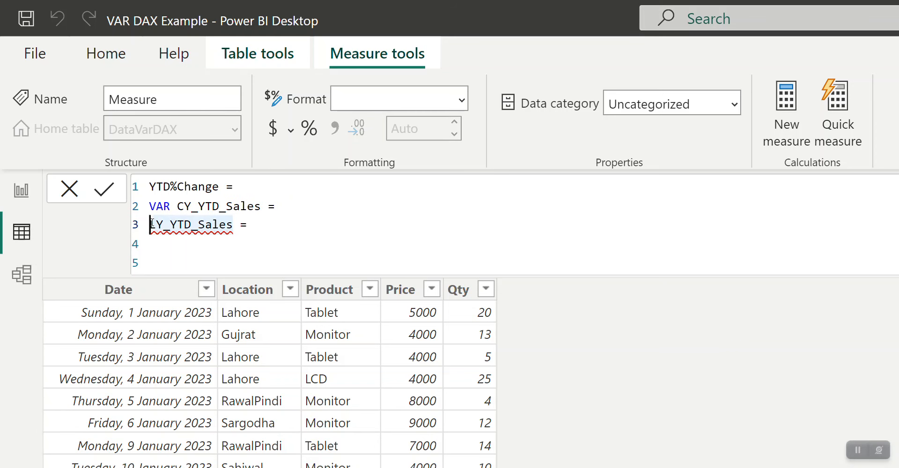
text(VAR)
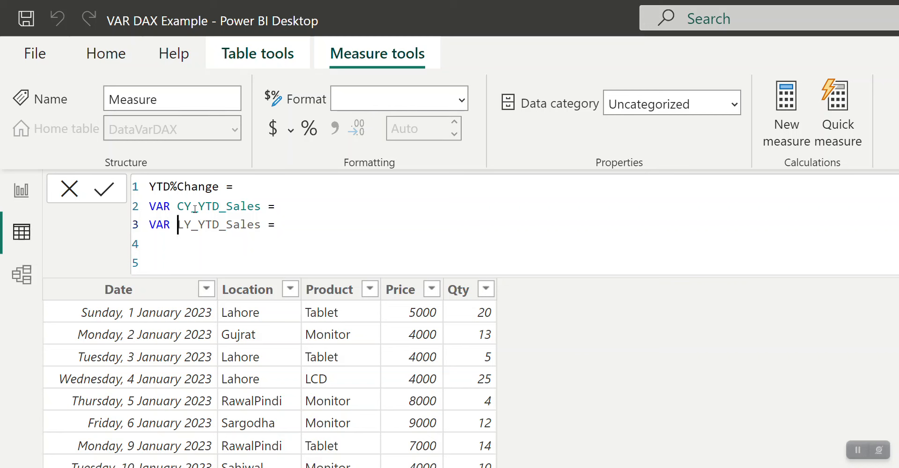
Start the CY_YTD_Sales expression with "CALCULATE([Sales]," and continue the formula on a new line.
click(306, 209)
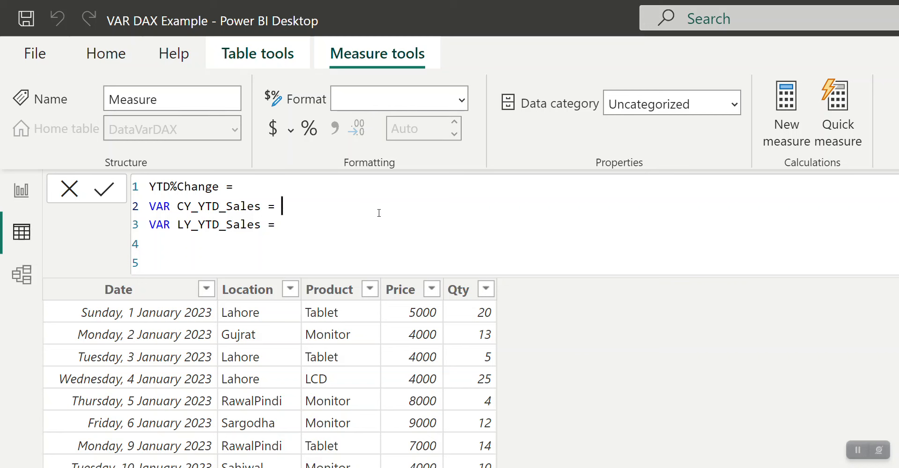
text(ca)
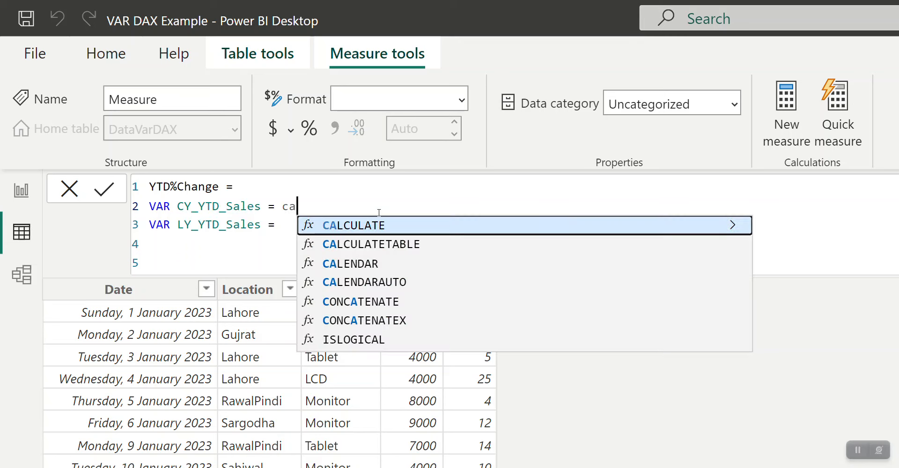
key(Tab)
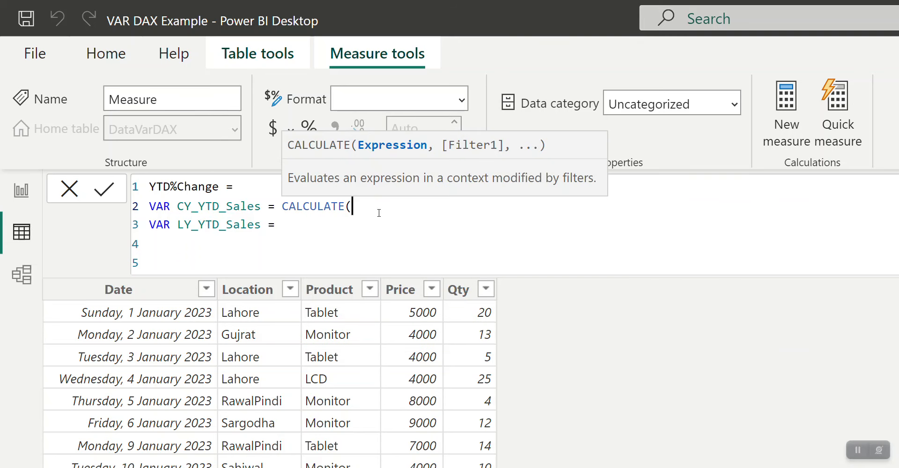
text([s)
key(Tab)
text(,)
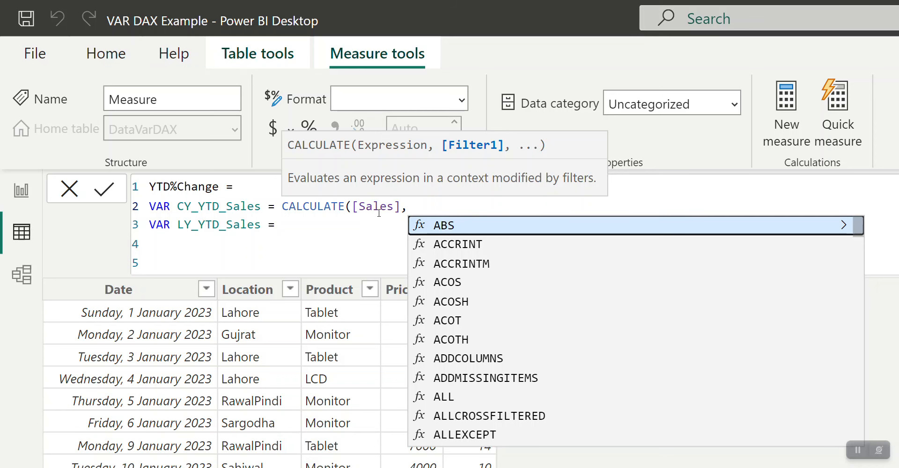
key(Return)
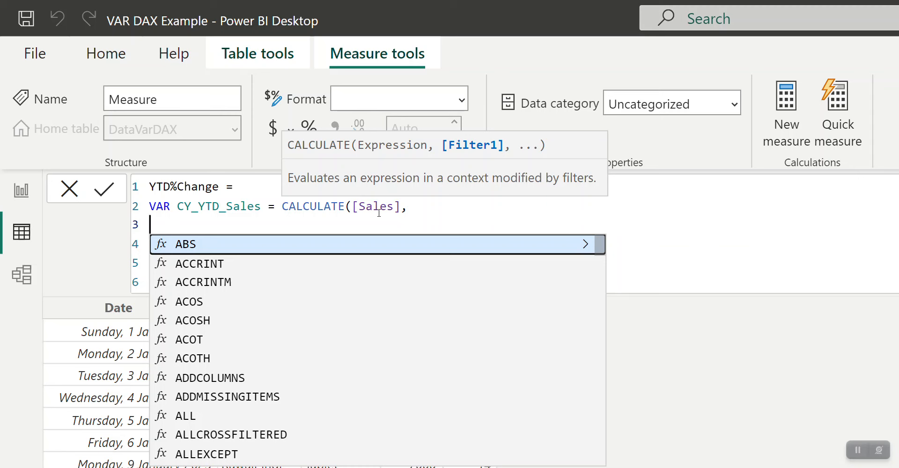
Begin the first CALCULATE filter on line 3 with the DataVarDAX[Date] column, without indentation.
key(Tab)
key(BackSpace)
key(BackSpace)
key(BackSpace)
key(BackSpace)
text(Data)
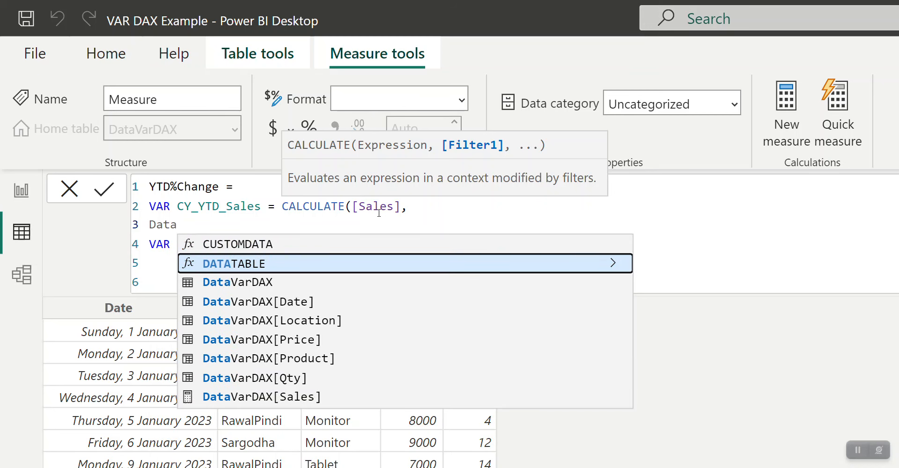
key(Down)
key(Down)
key(Tab)
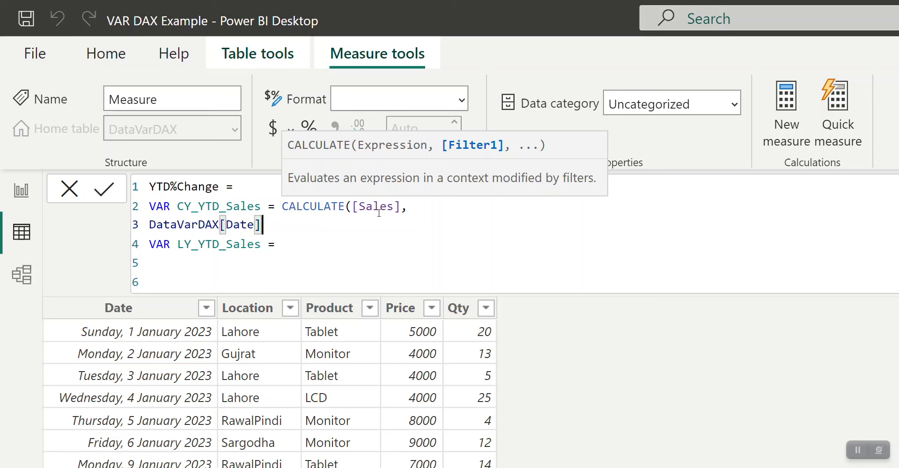
Complete the first filter with the condition >=DATE(YEAR(TODAY()),01,01), followed by a comma.
text(>=date)
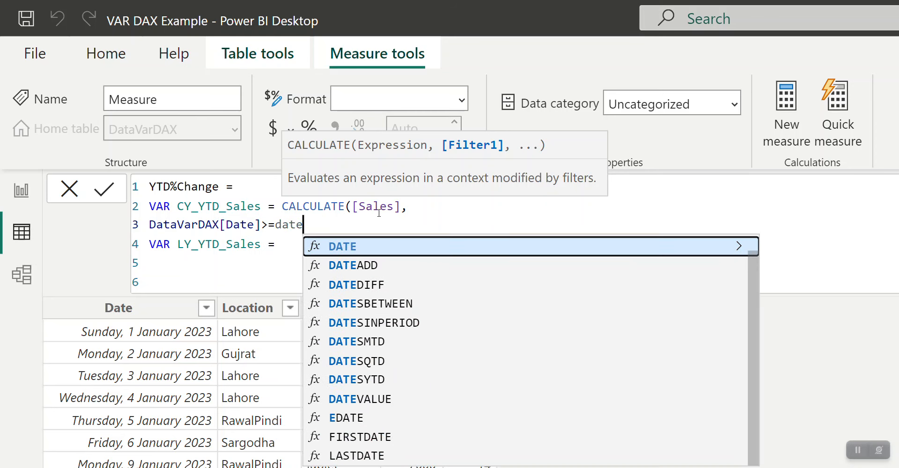
key(Tab)
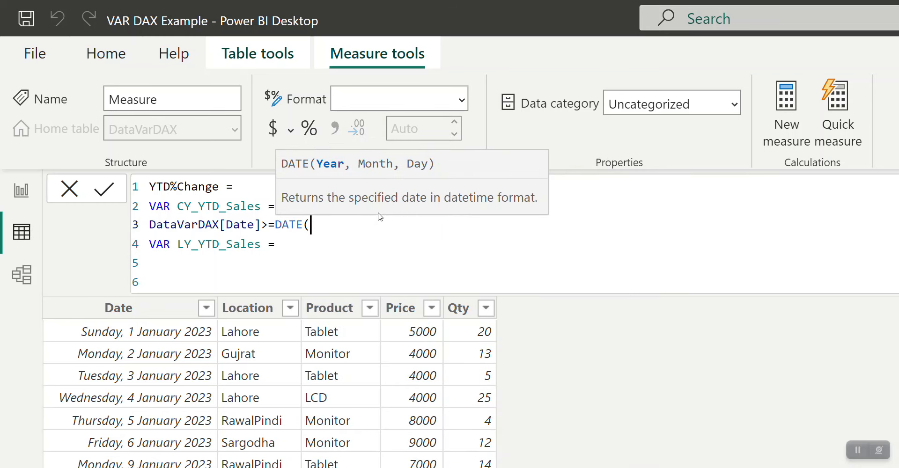
text(year)
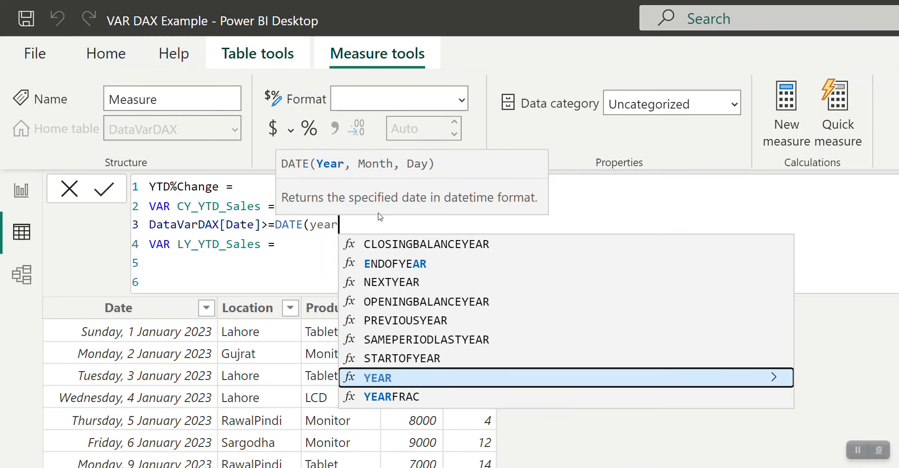
key(Tab)
text(tod)
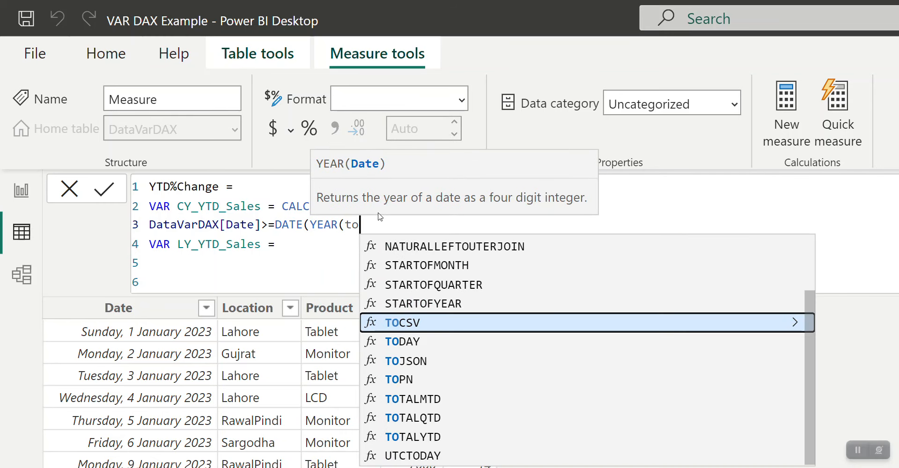
key(Tab)
text()))
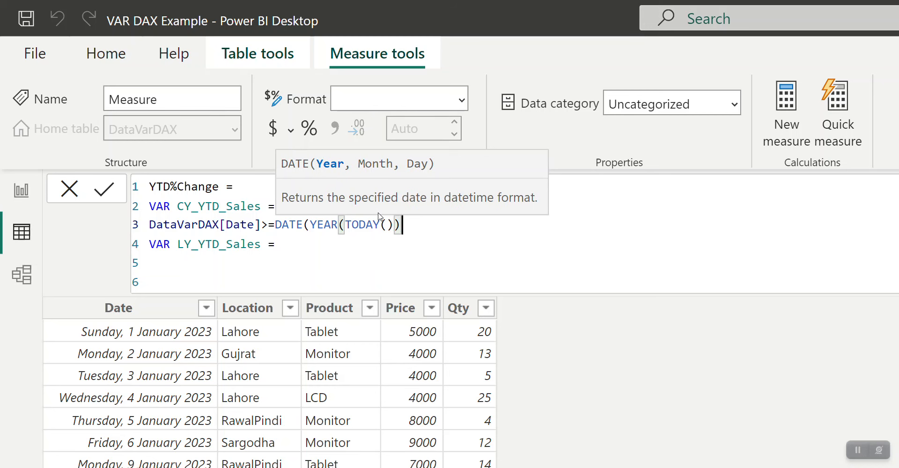
text(,0)
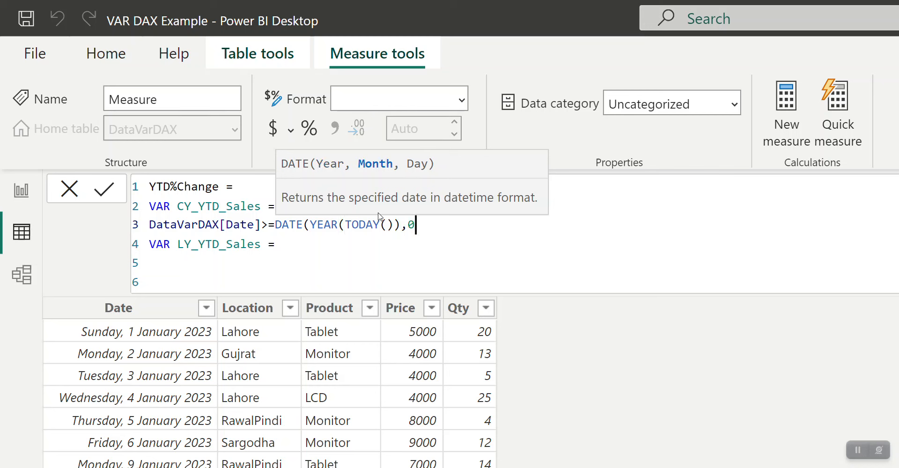
text(1,01)
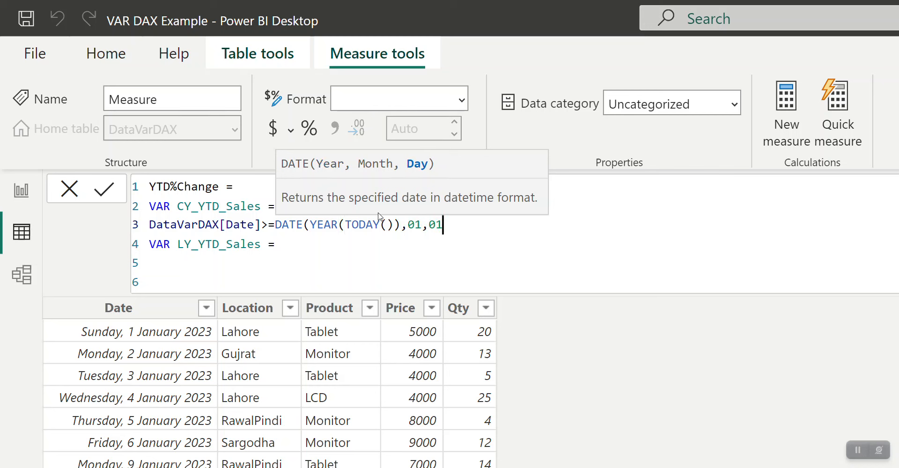
text())
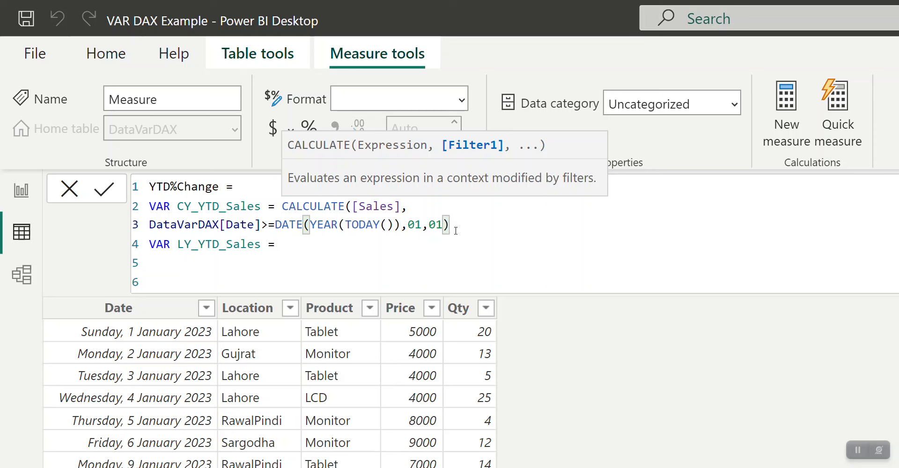
text(,)
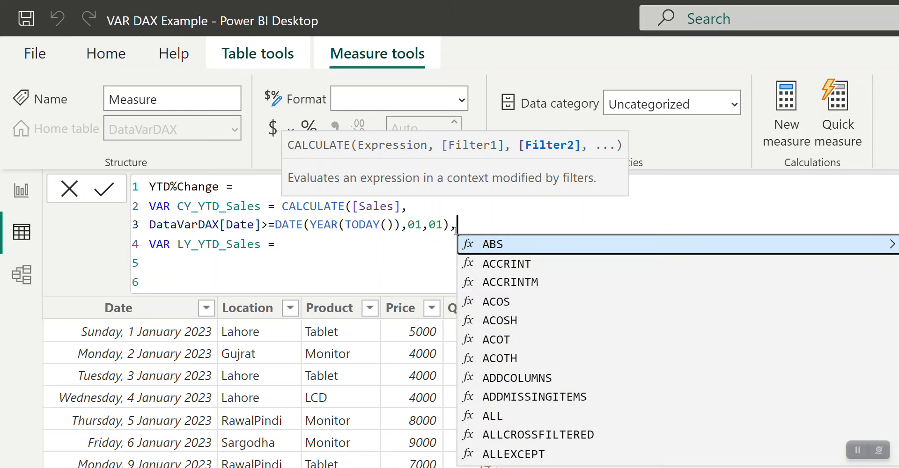
Begin a second filter on a new line 4 with "DataVarDAX[Date]<=DATE(".
key(shift+Return)
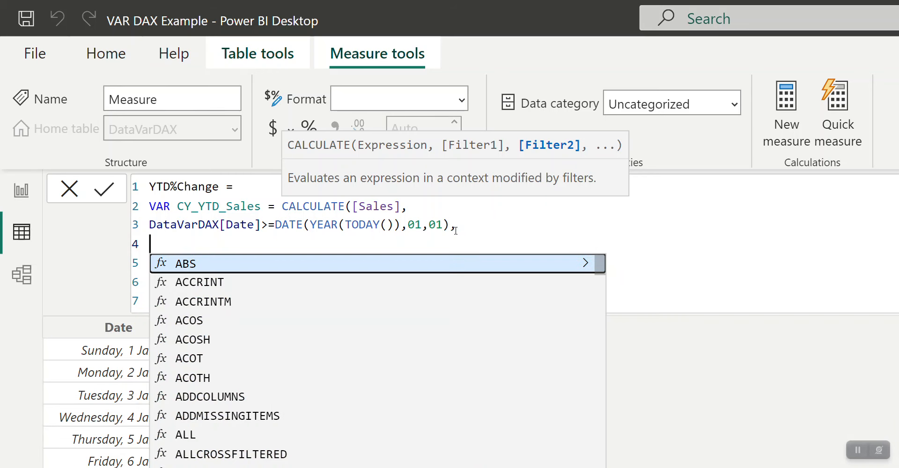
text(data)
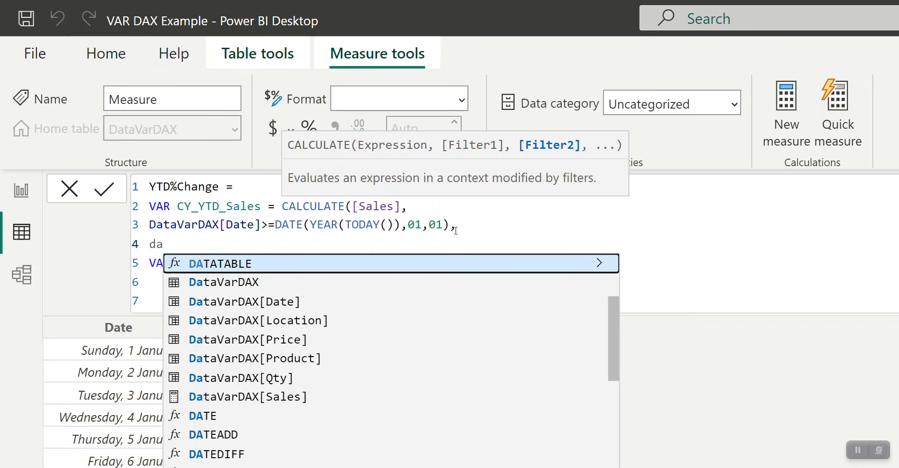
key(Down)
key(Down)
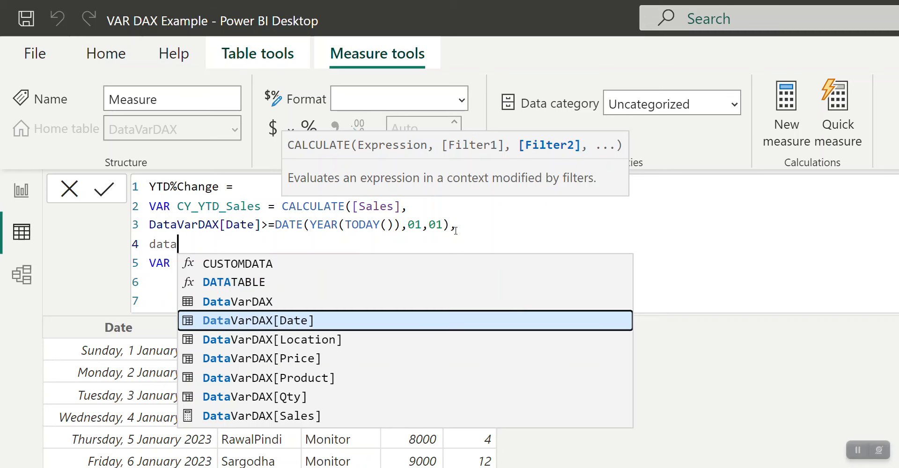
key(Tab)
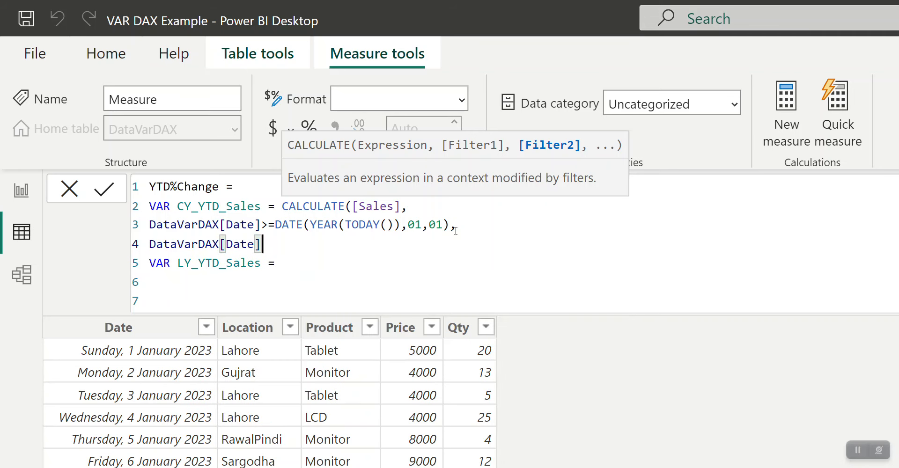
text(<)
text(=)
text(Da)
text(te)
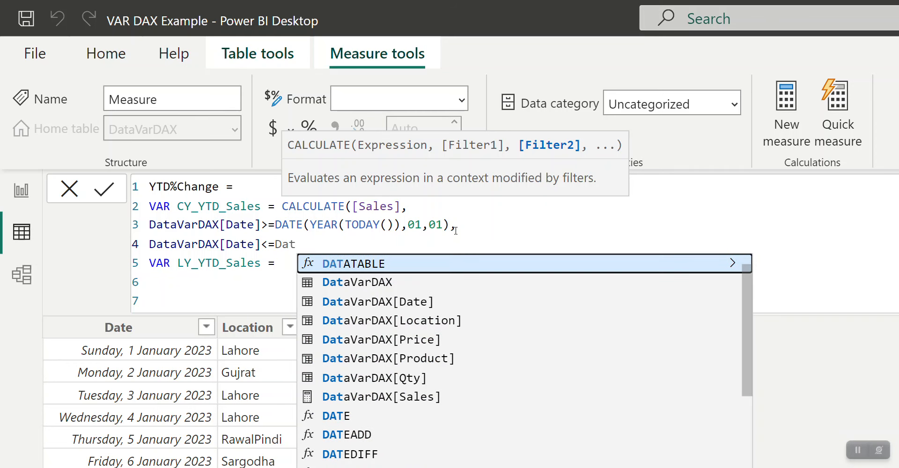
key(Tab)
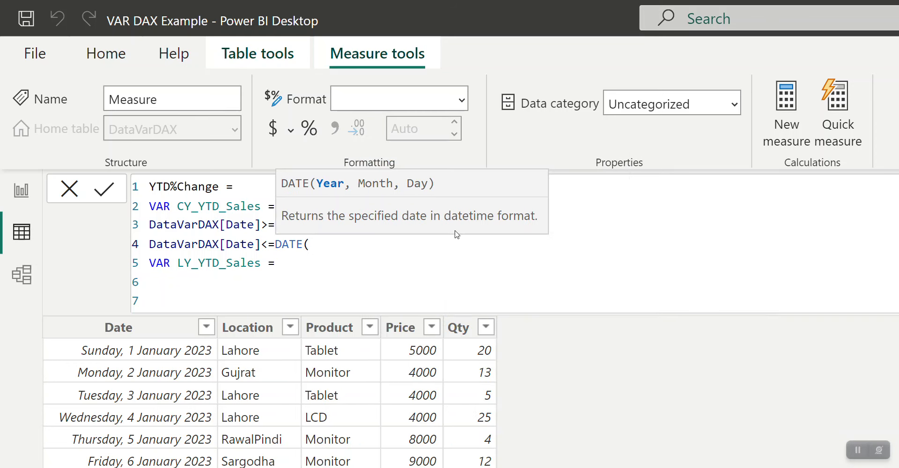
Enter YEAR(TODAY()) and MONTH(TODAY()) as the year and month arguments of the second filter's DATE function.
text(year)
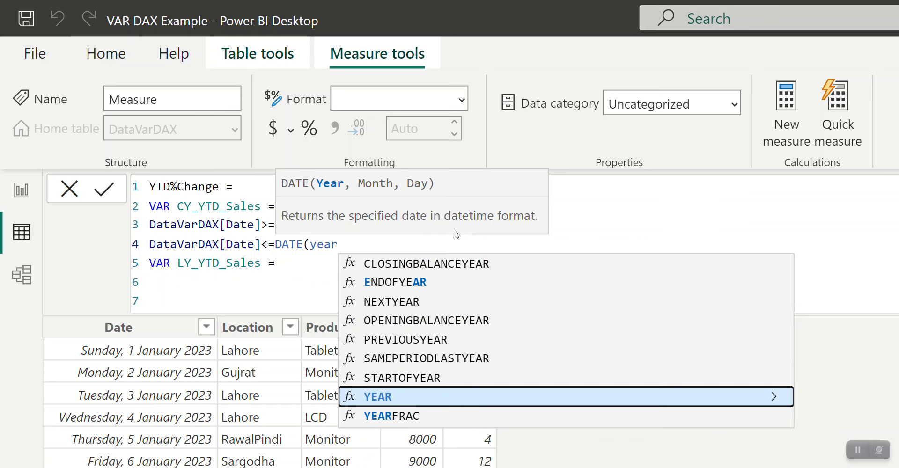
key(Tab)
text(tod)
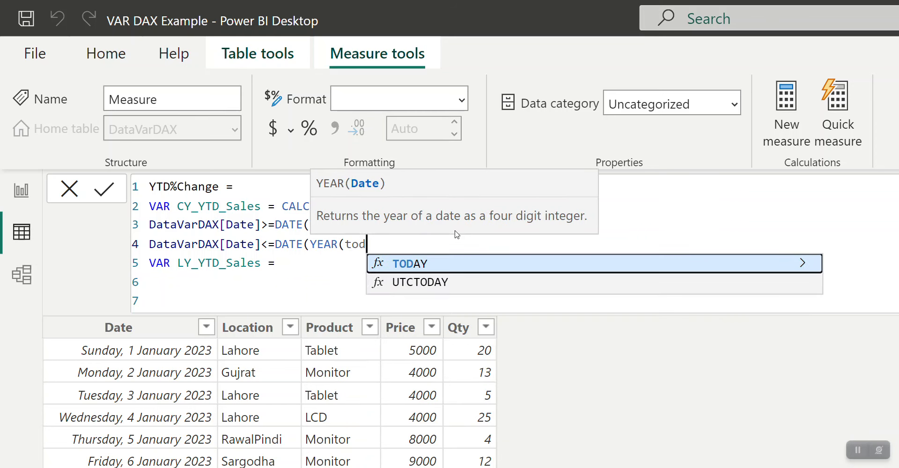
key(Tab)
text())
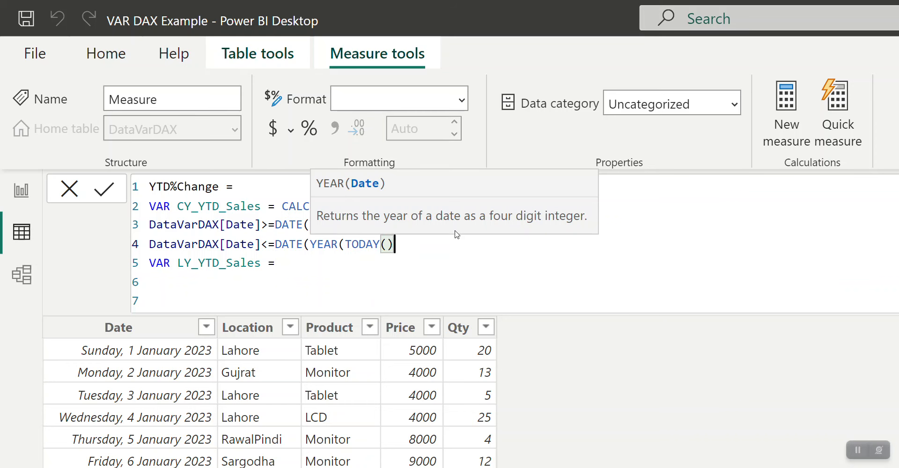
text(),mont)
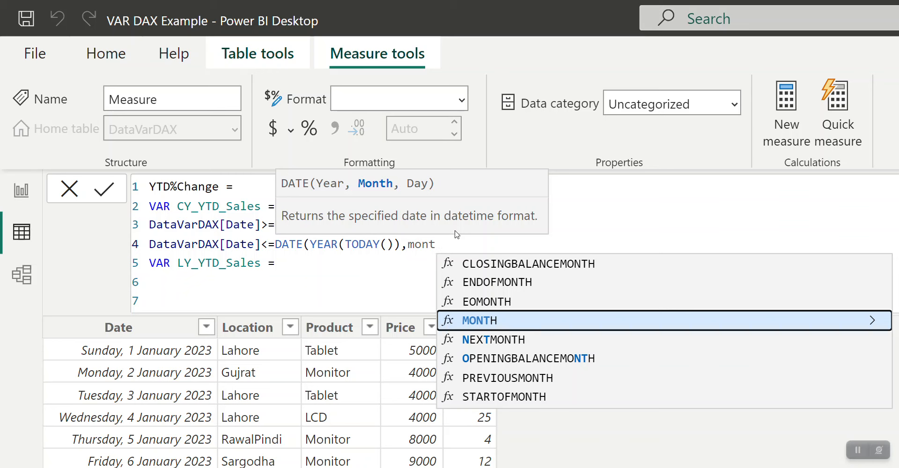
key(Tab)
text(tod)
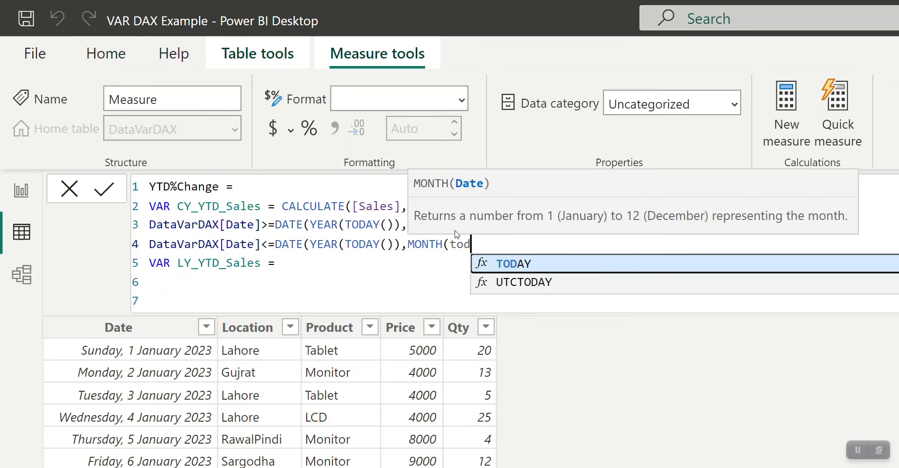
key(Tab)
text()))
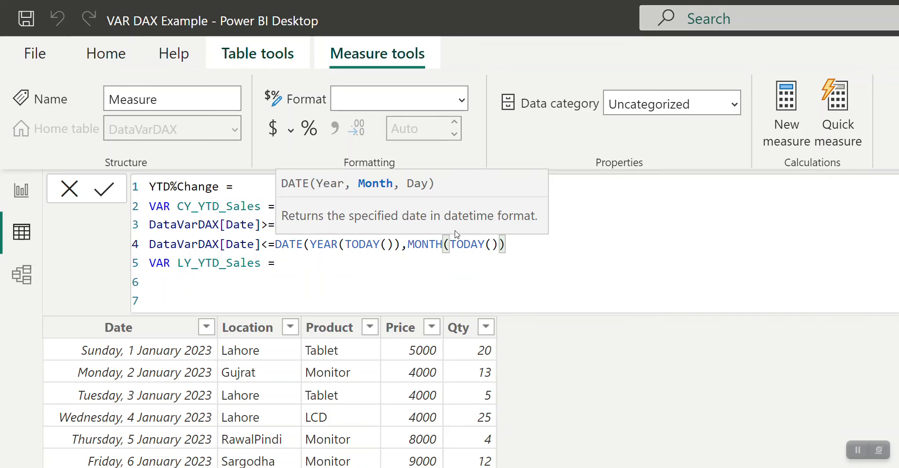
Add day(TODAY()) as the day argument of the second filter and close the DATE and CALCULATE functions.
text(,day)
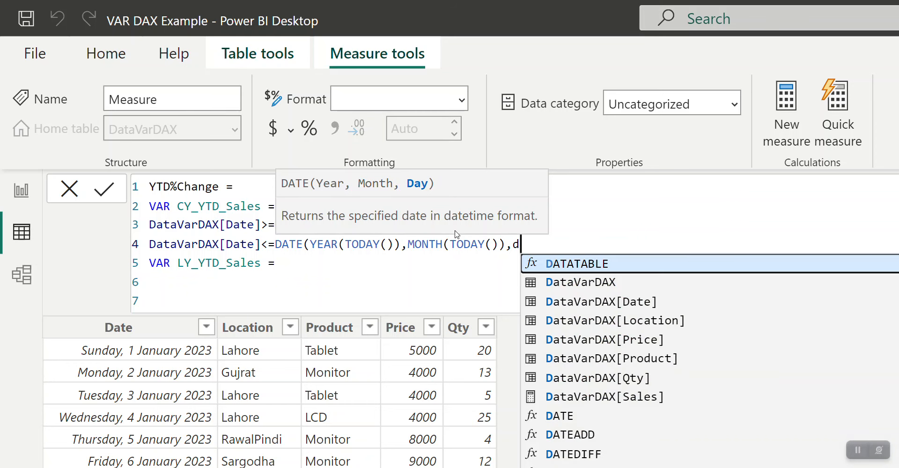
text((tod)
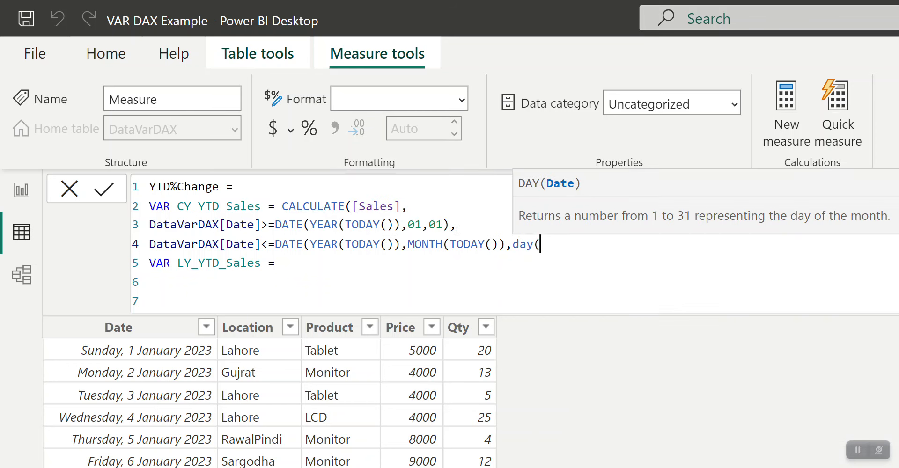
key(Tab)
text())
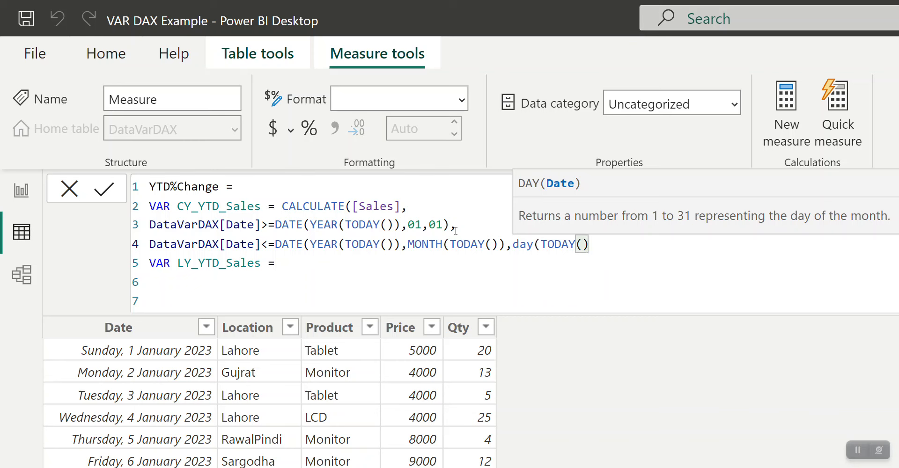
text())
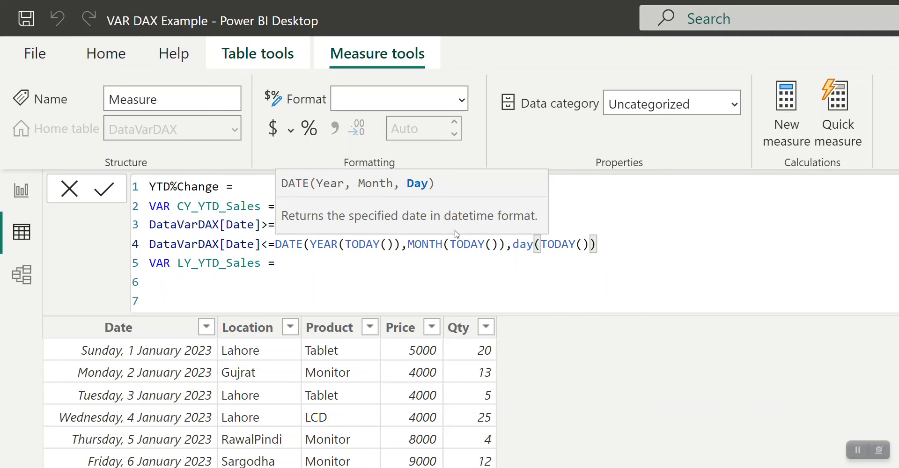
text())
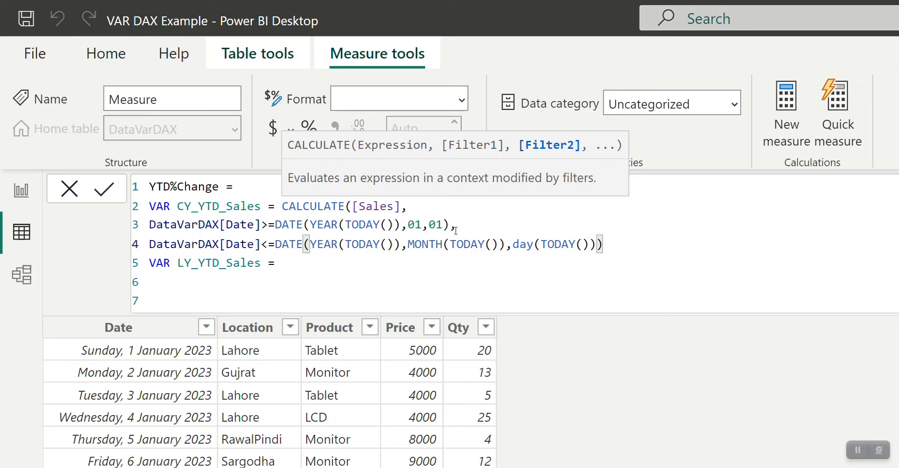
text())
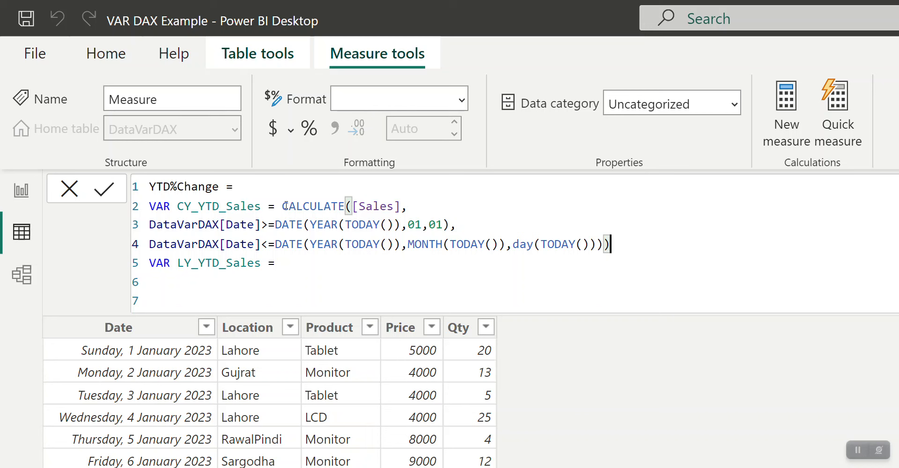
Copy the whole CALCULATE expression of CY_YTD_Sales and paste it as the definition of LY_YTD_Sales.
drag(281, 206, 637, 247)
key(ctrl+c)
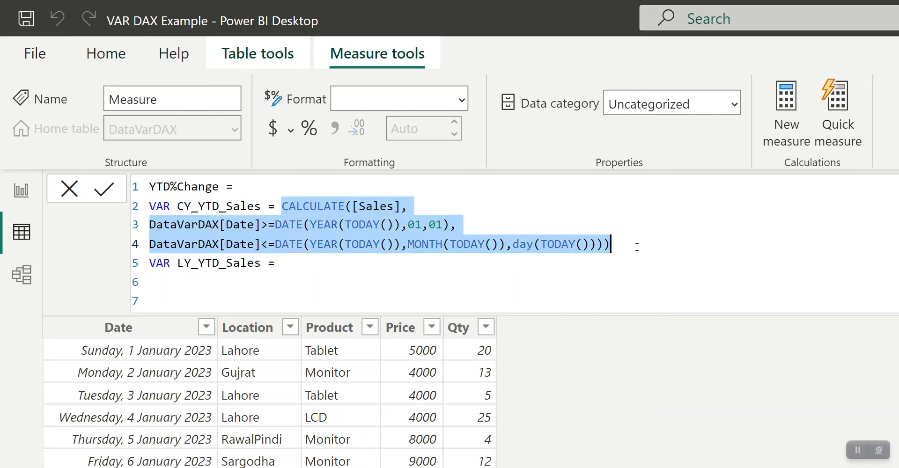
click(294, 265)
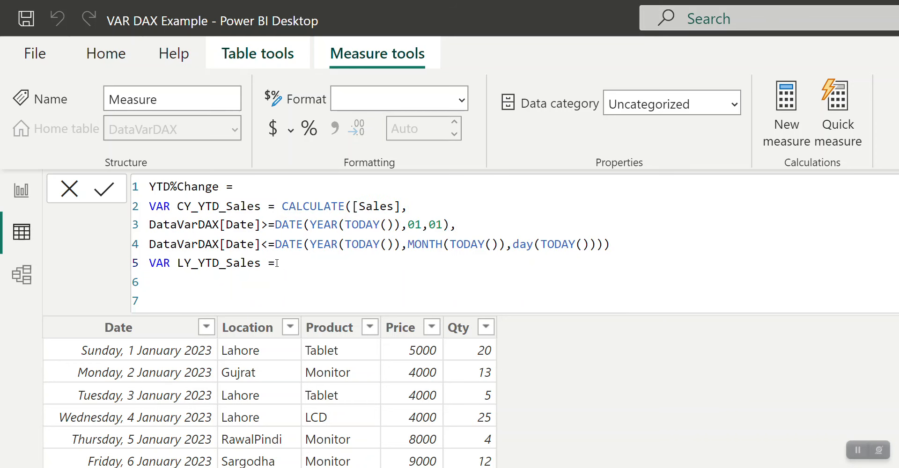
key(ctrl+v)
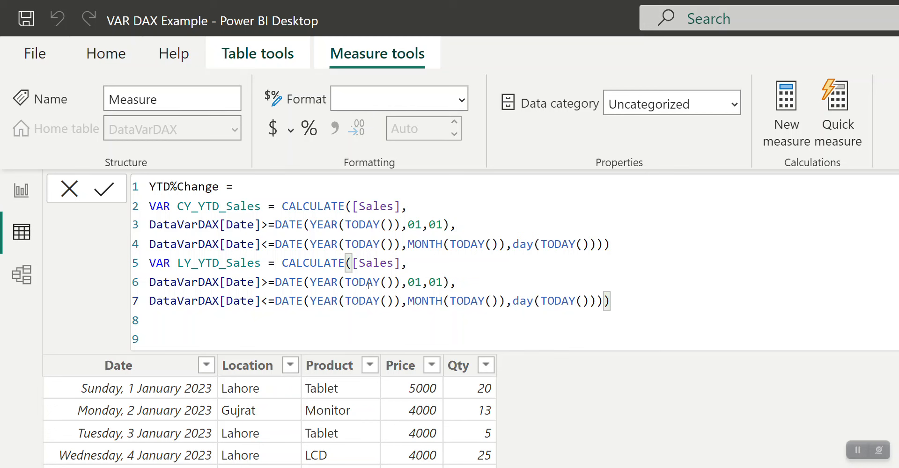
Subtract 1 from YEAR(TODAY()) in both date filters of the LY_YTD_Sales variable.
click(402, 284)
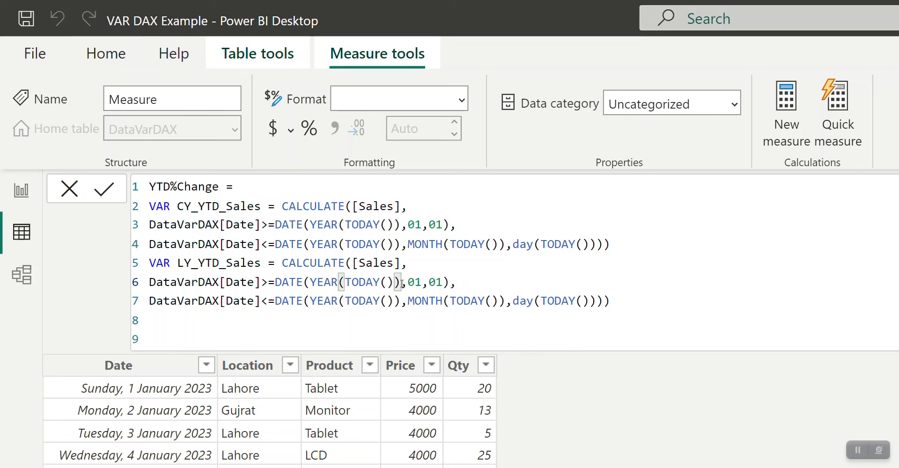
text(-1)
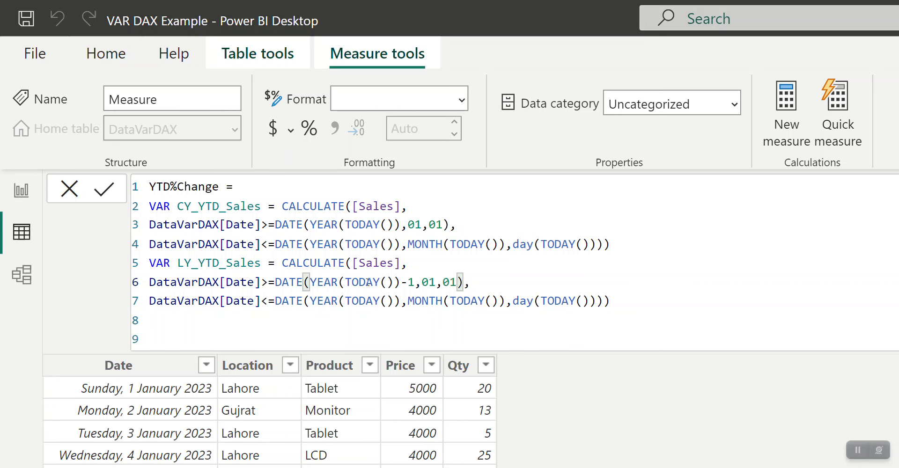
click(402, 301)
text(-1)
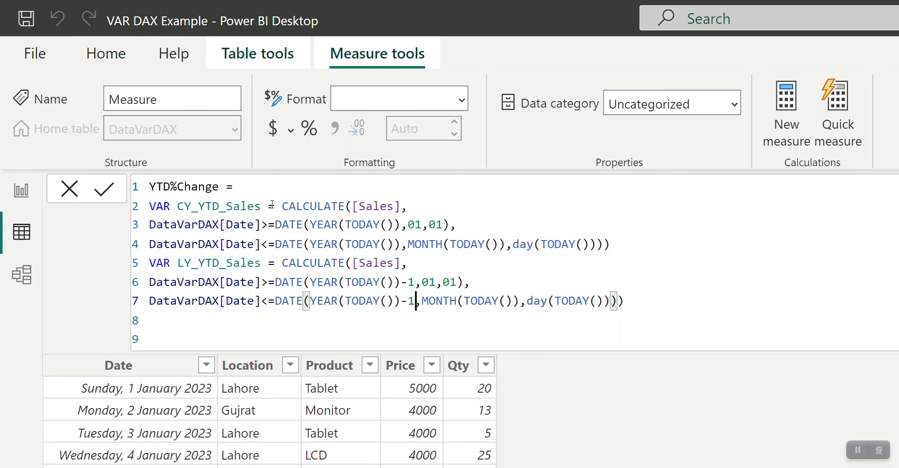
Define a third variable on line 8 as "VAR Change = (CY_YTD_Sales-LY_YTD_Sales)/LY_YTD_Sales".
click(150, 319)
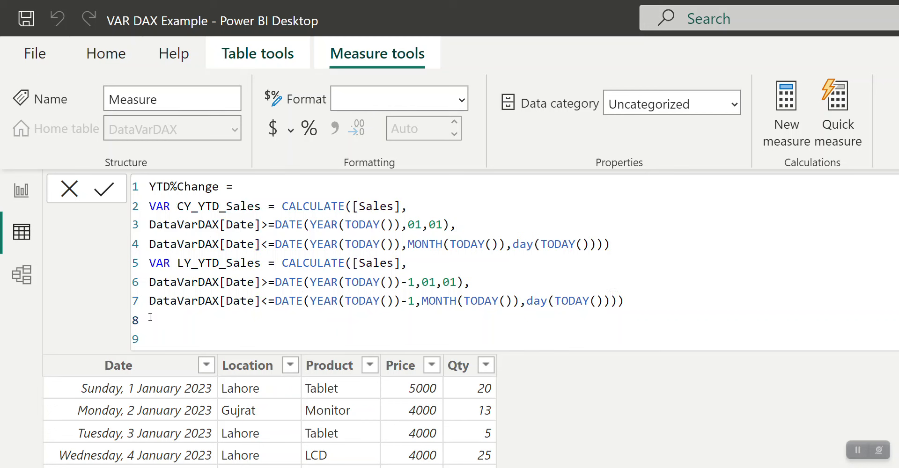
text(V)
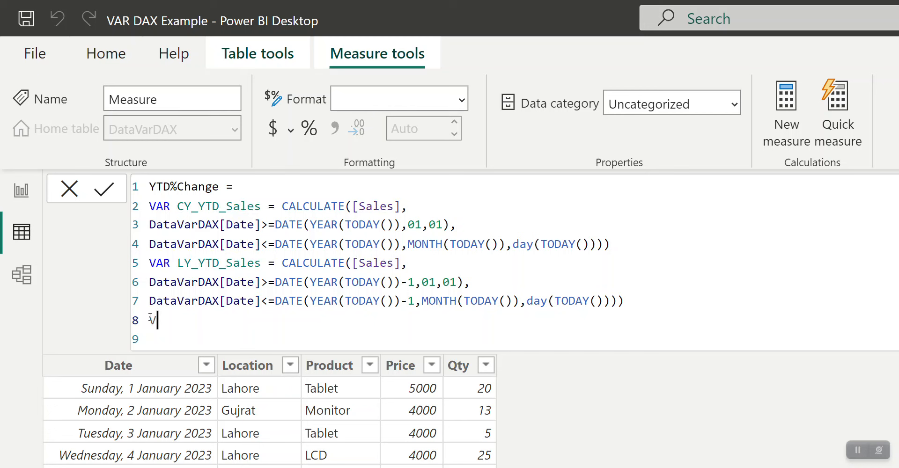
text(AR Change )
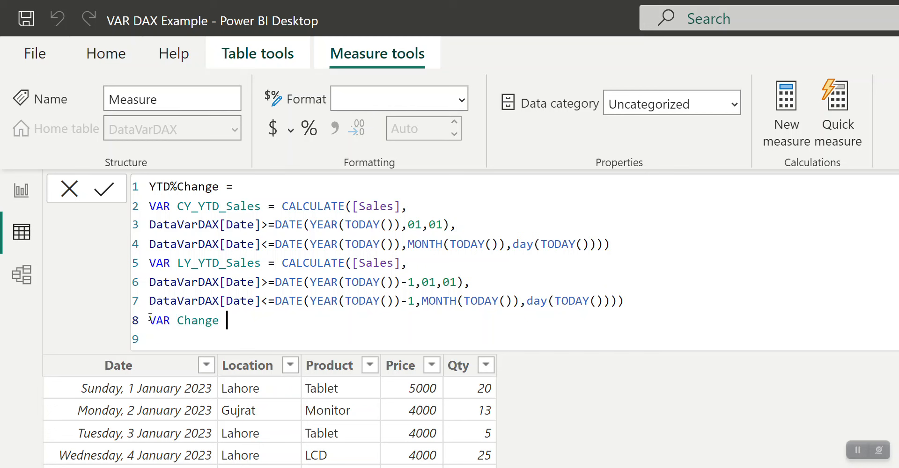
text(= (CY)
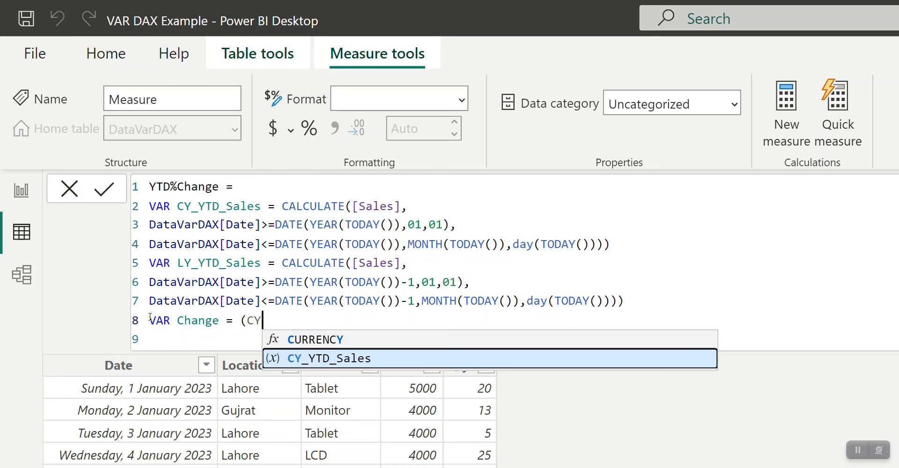
key(Tab)
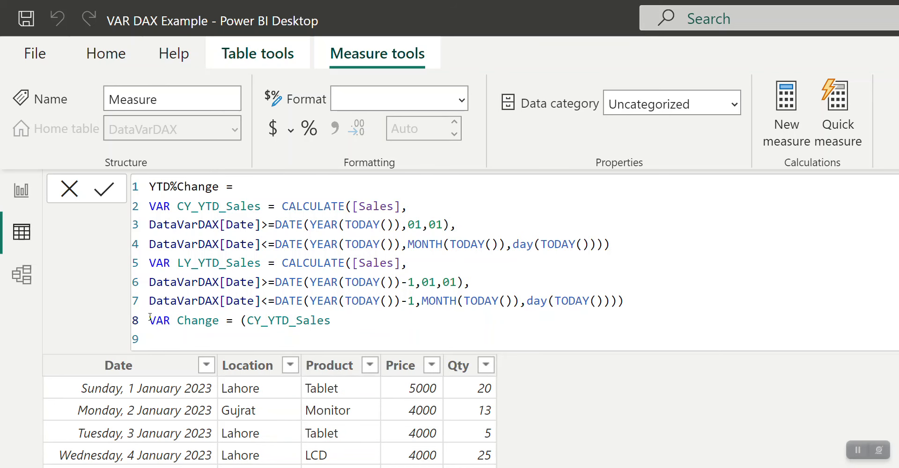
text(-LY)
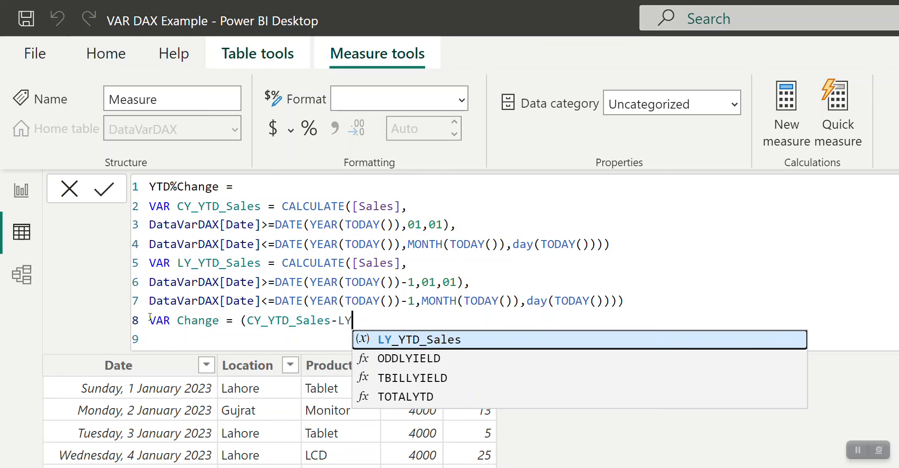
key(Tab)
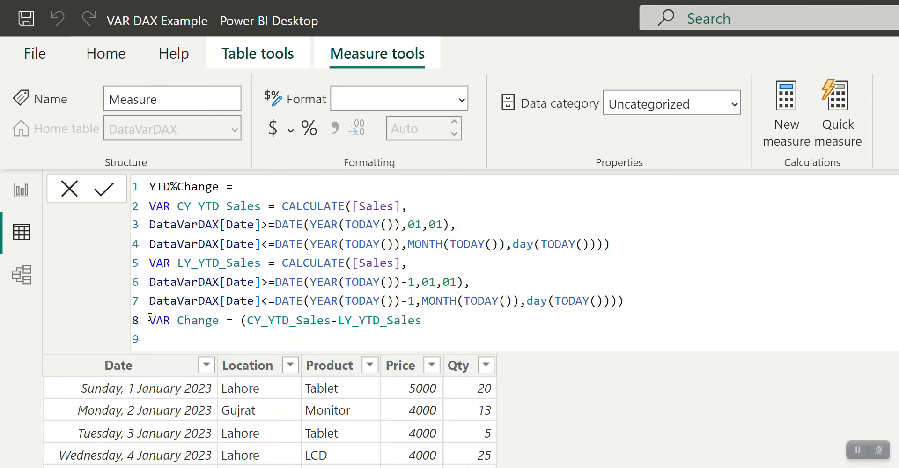
text()/LY)
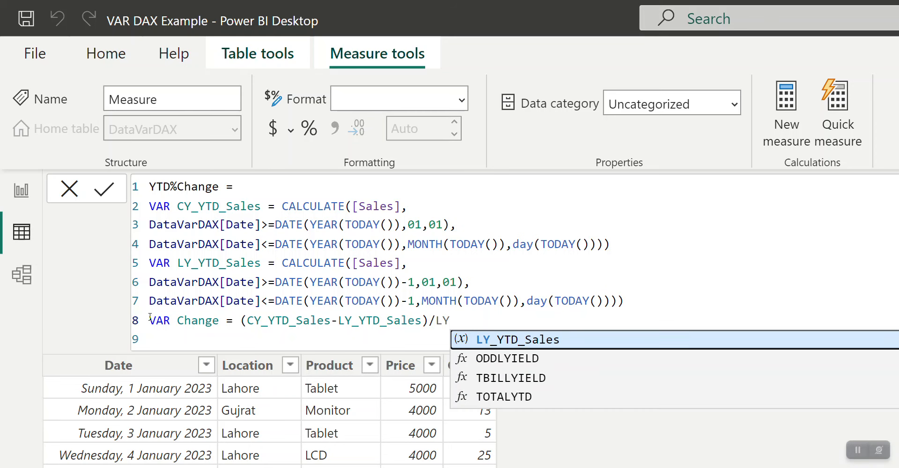
key(Tab)
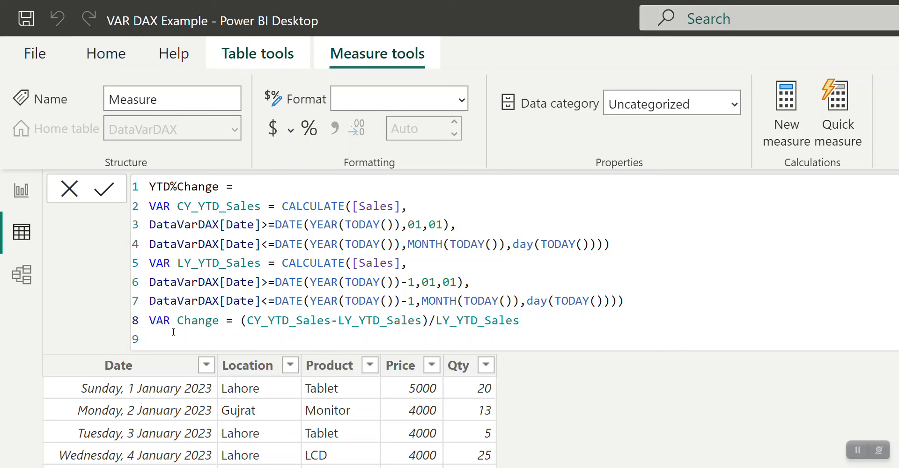
Finish the measure on line 9 with "RETURN Change".
click(170, 334)
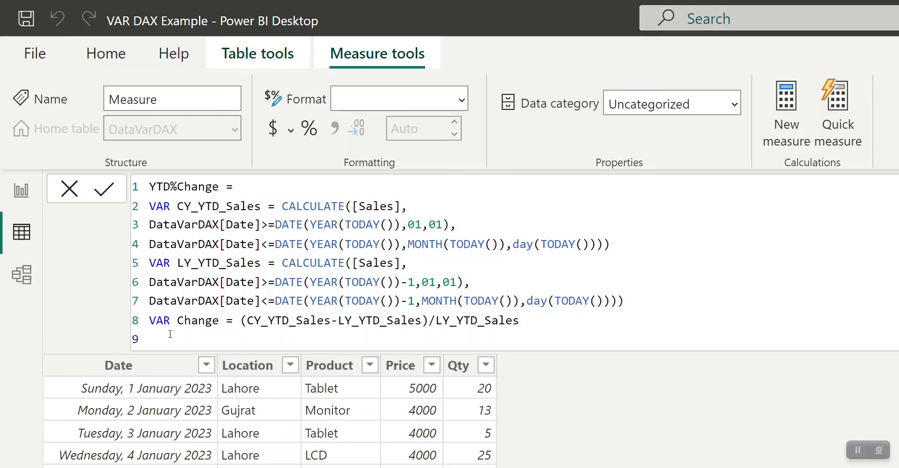
text(RETURN)
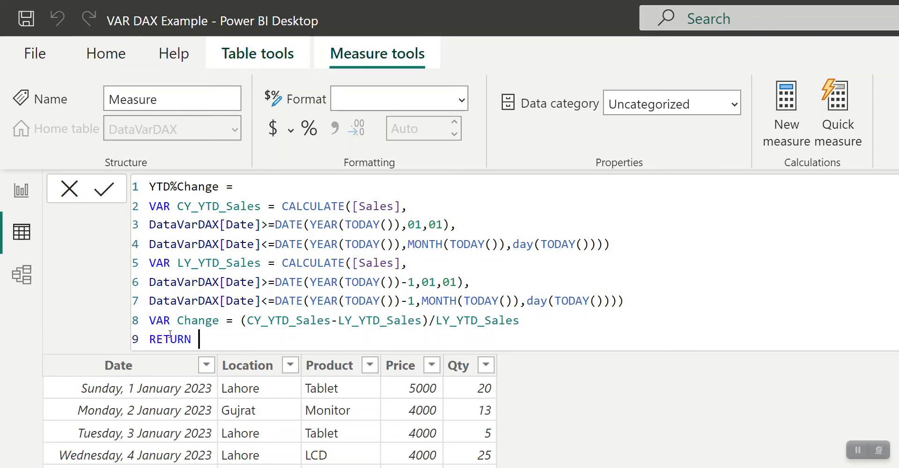
text( C)
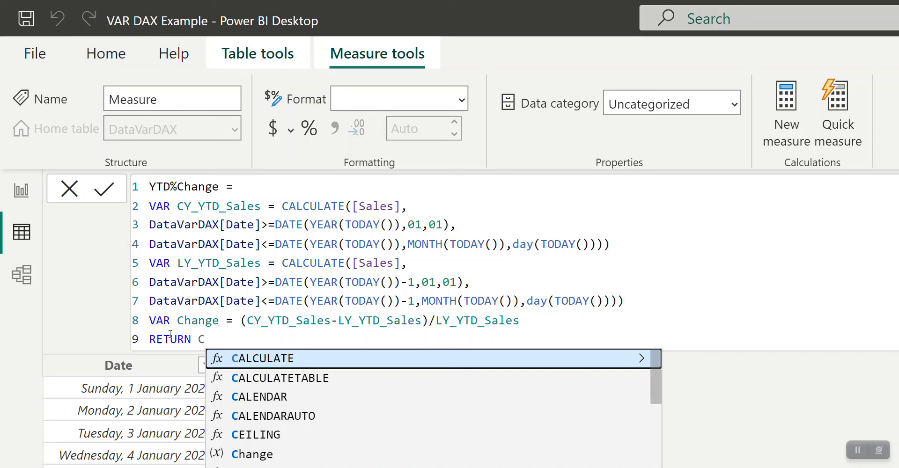
text(h)
key(Tab)
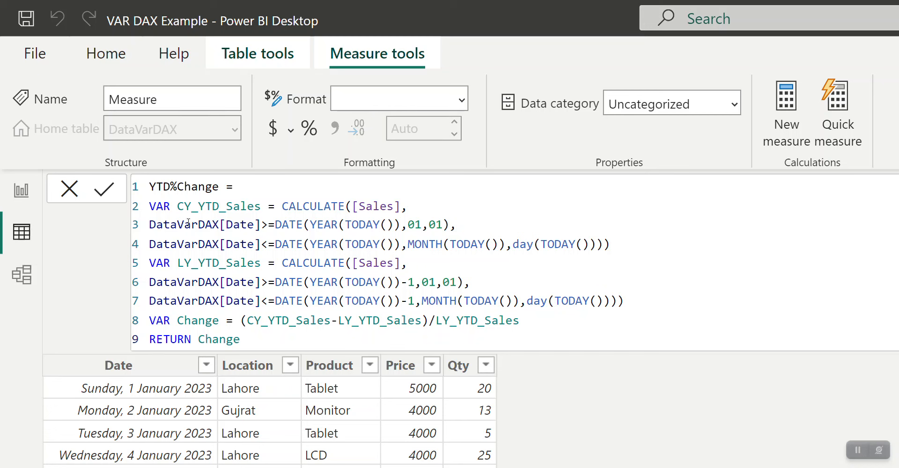
Commit the YTD%Change measure and set its format to Percentage.
click(103, 190)
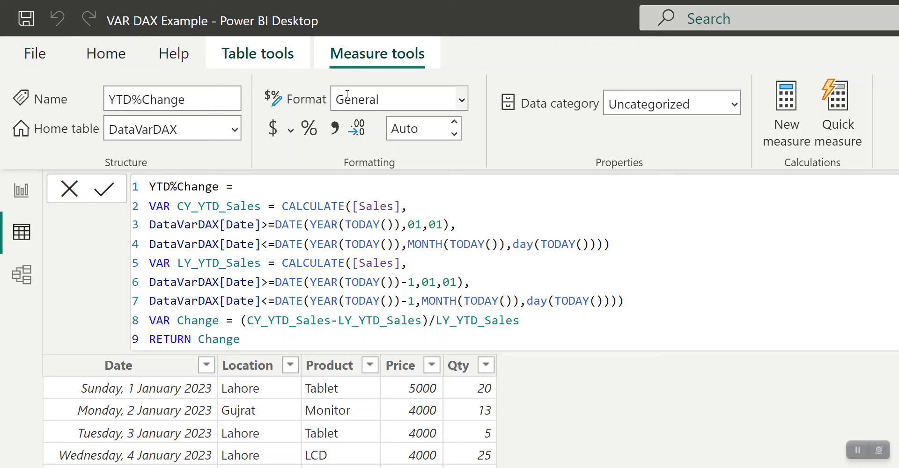
click(461, 99)
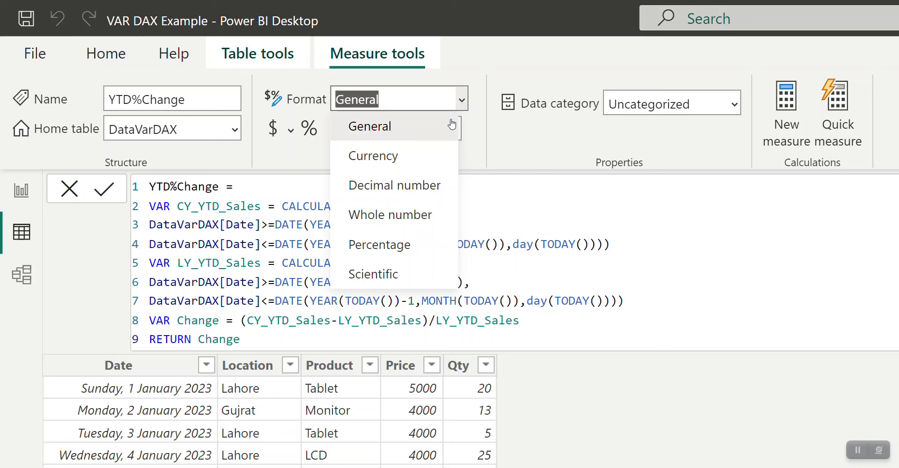
click(398, 245)
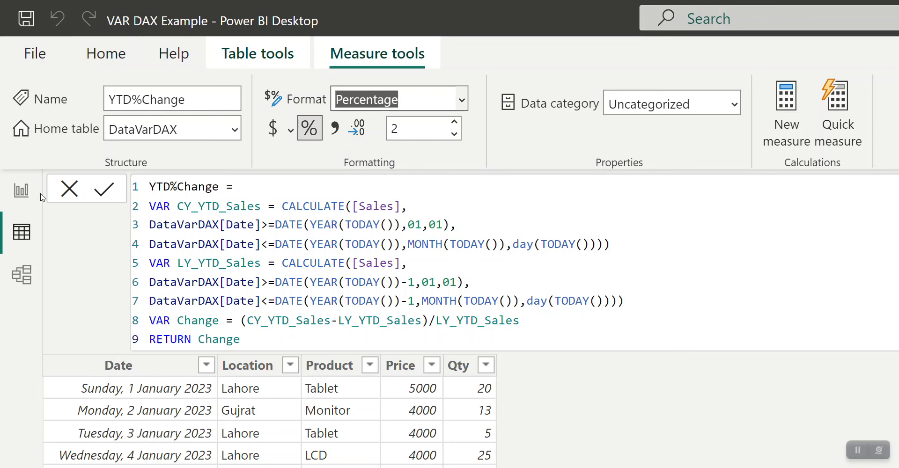
Add the YTD%Change measure to the "CY to LY YTD %age Change in Sales" table in the report view.
click(19, 192)
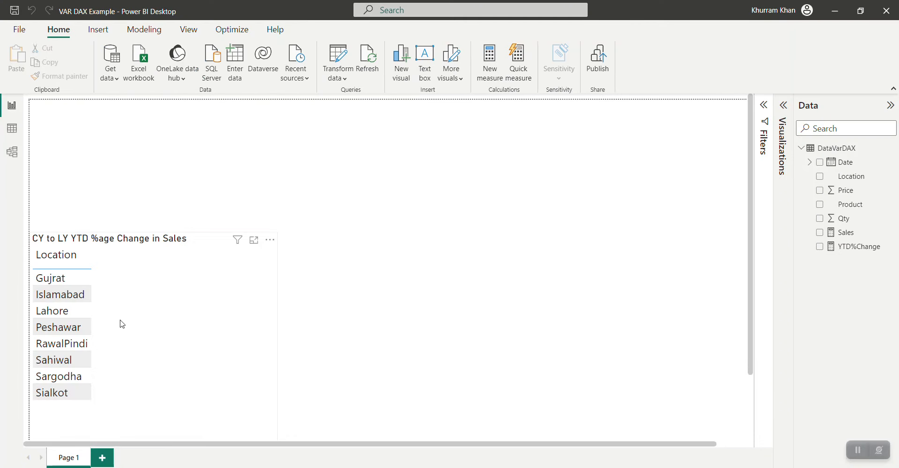
click(263, 314)
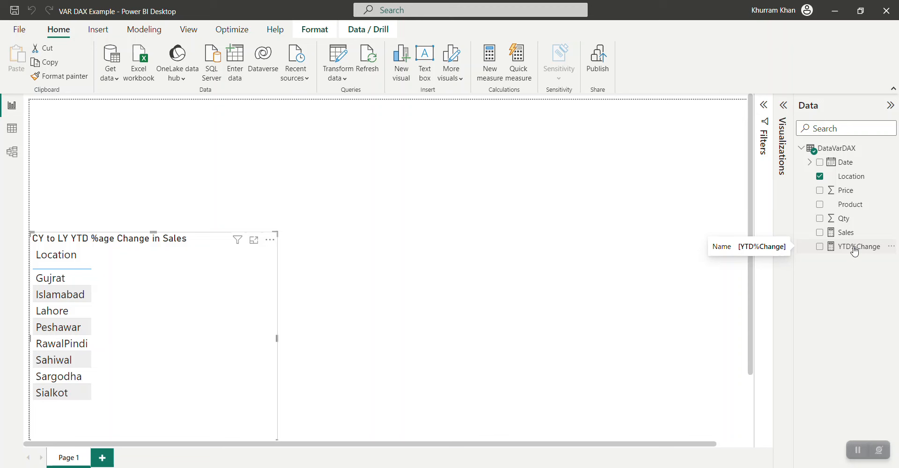
drag(854, 250, 162, 324)
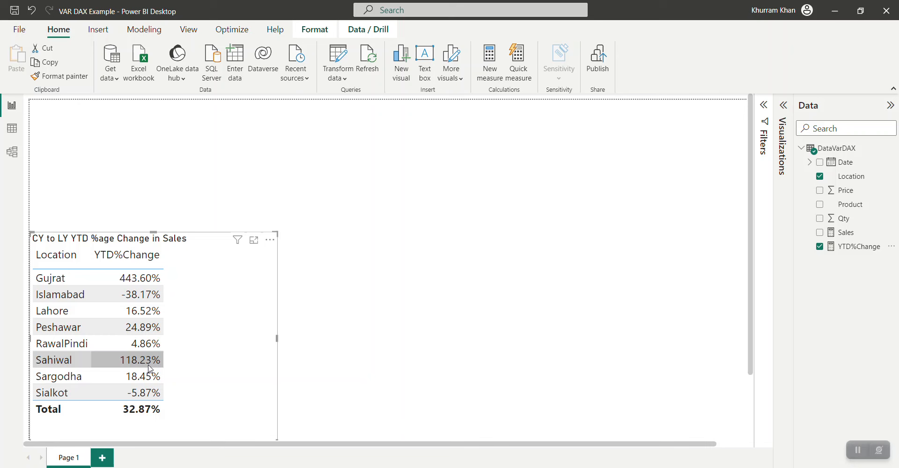
Open the formula of the YTD%Change measure from the report view.
click(861, 252)
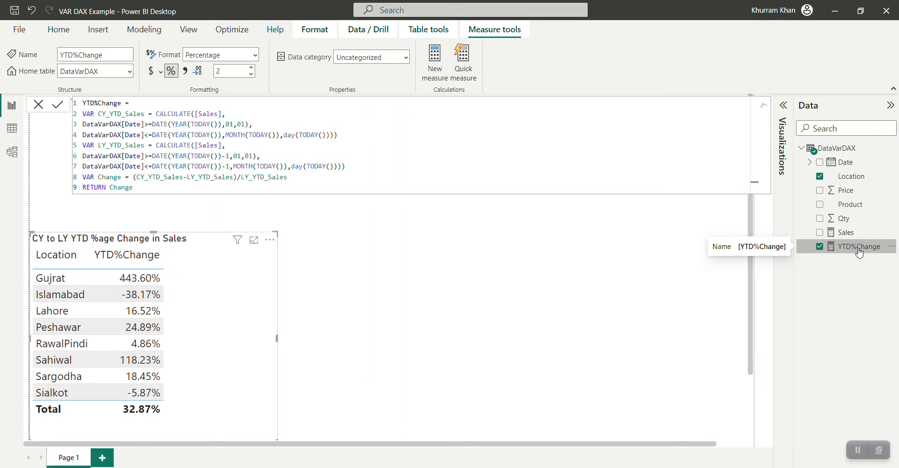